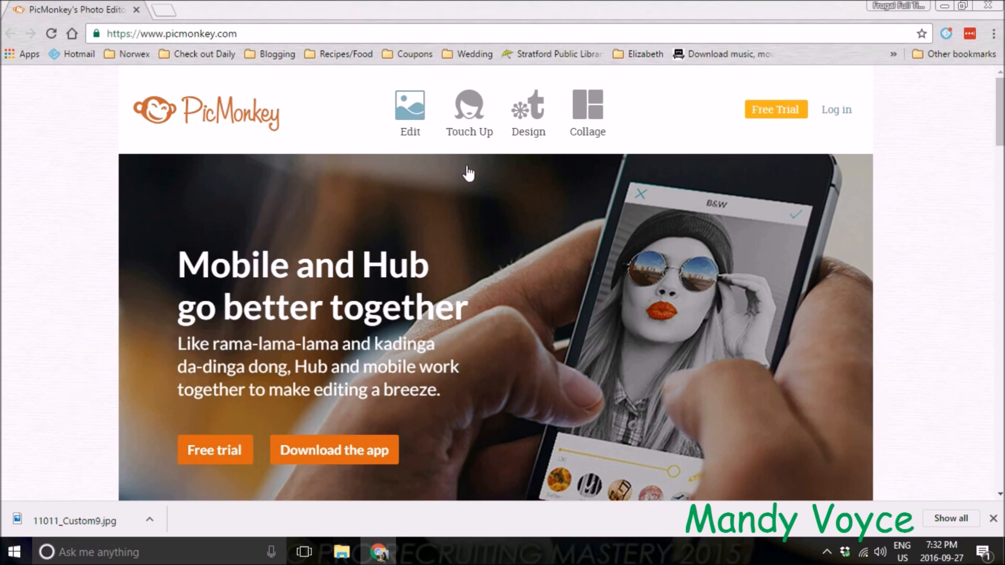
# Open a blank canvas in the photo editor and make its canvas colour transparent
pyautogui.moveTo(528, 108)
pyautogui.click(410, 228)
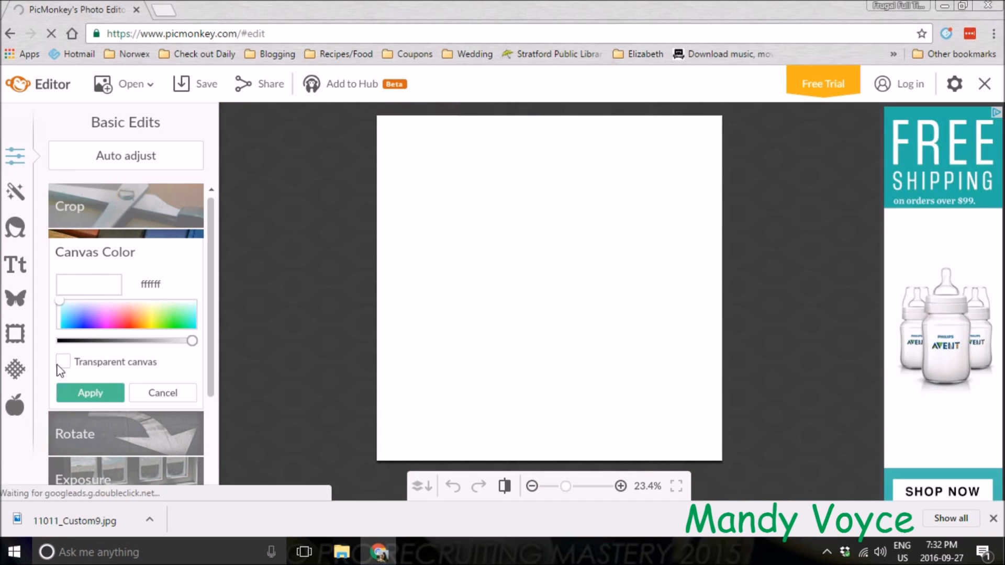
pyautogui.click(63, 363)
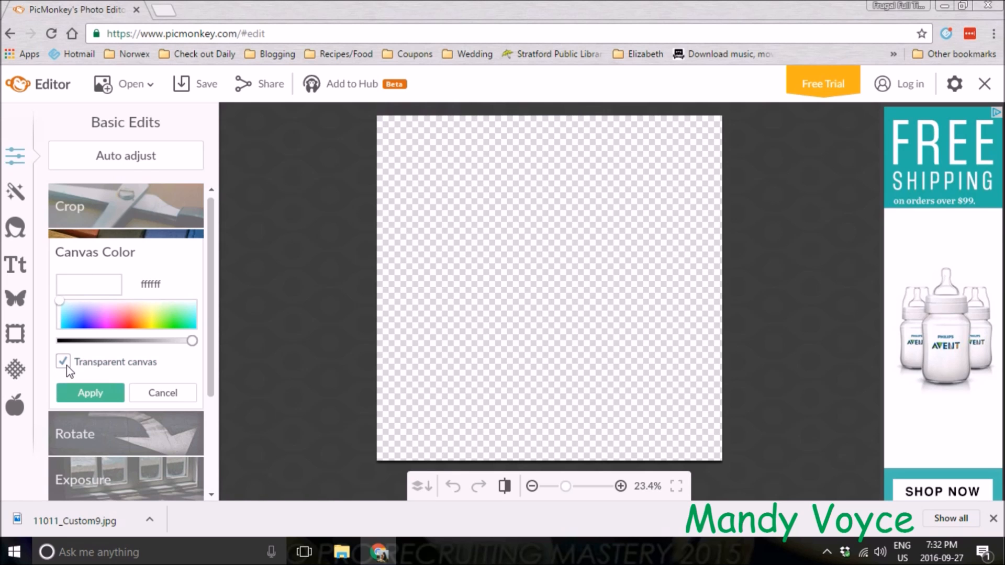
pyautogui.click(91, 393)
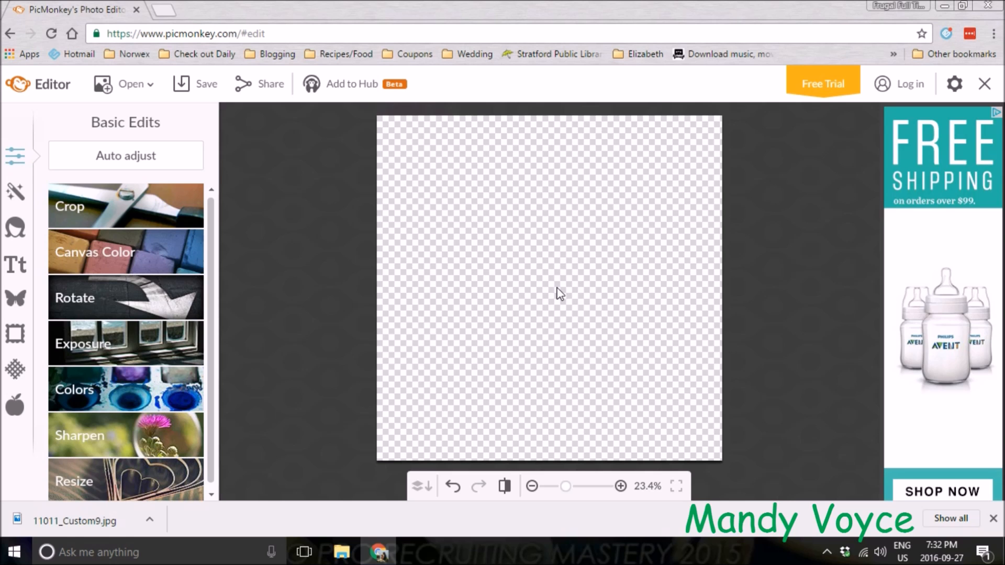
# Add a new text box using the BADABOOM font
pyautogui.click(14, 268)
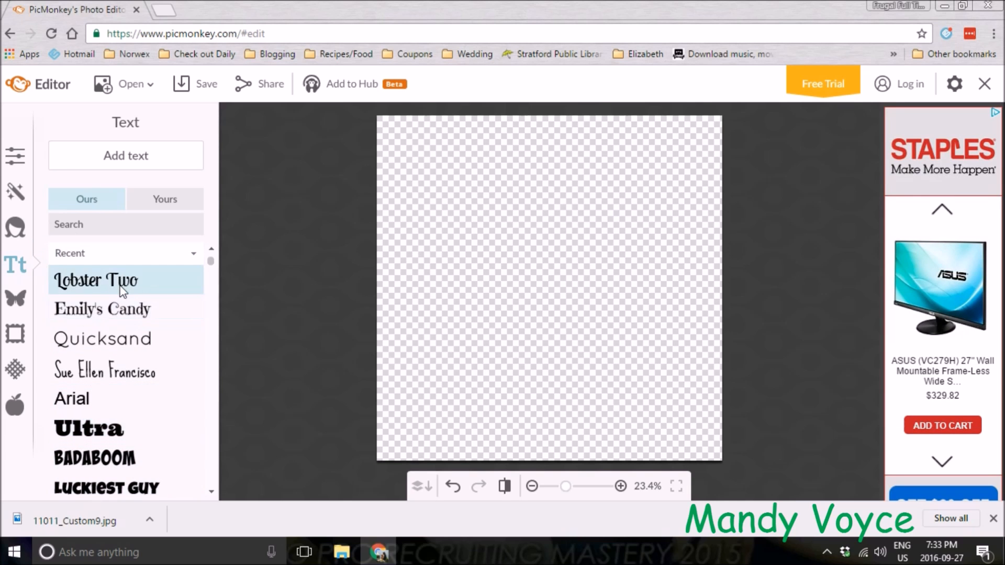
pyautogui.click(131, 461)
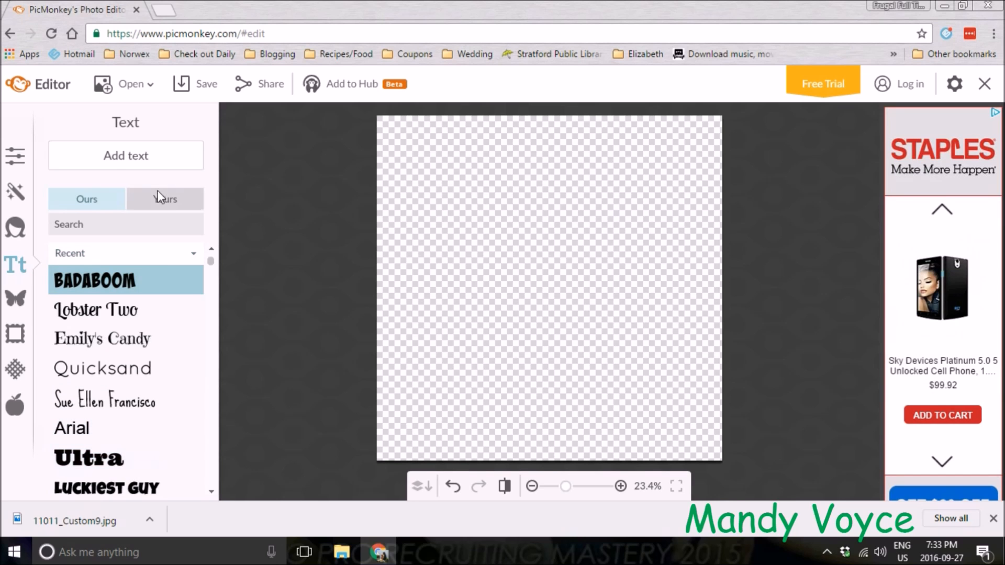
pyautogui.click(115, 160)
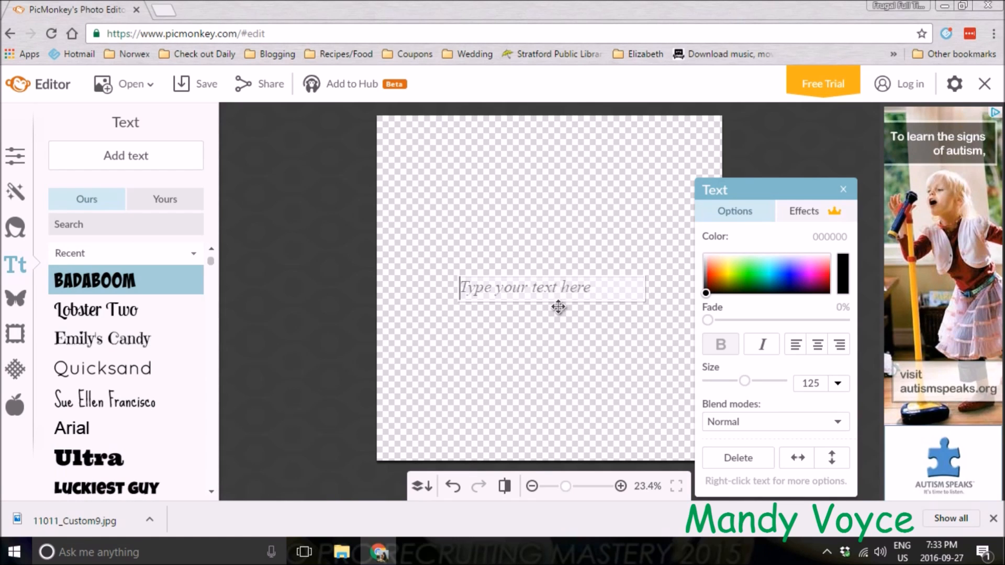
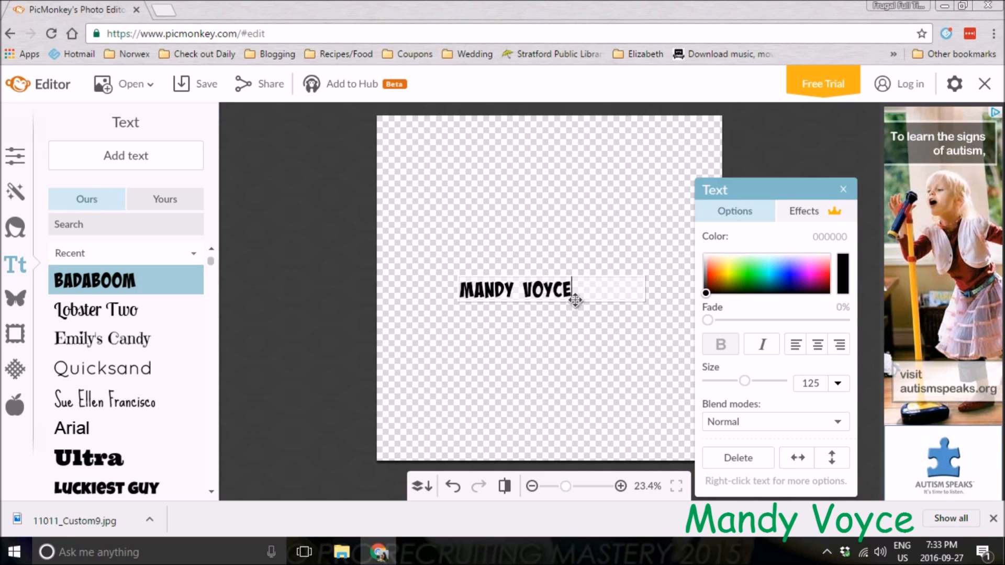
# Enter the person's full name as the first line of the text and start a new line
pyautogui.press('Return')
# Add the line NORWEX INDEPENDENT SALES CONSULTANT and start another new line
pyautogui.write('N')
pyautogui.write('ORW')
pyautogui.write('EX')
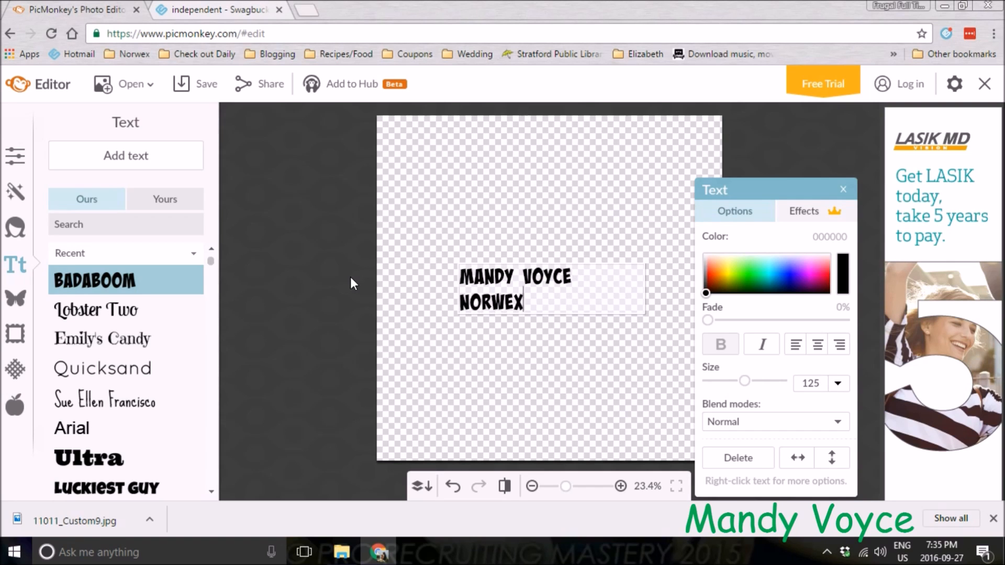
pyautogui.write(' INDEPENDENT ')
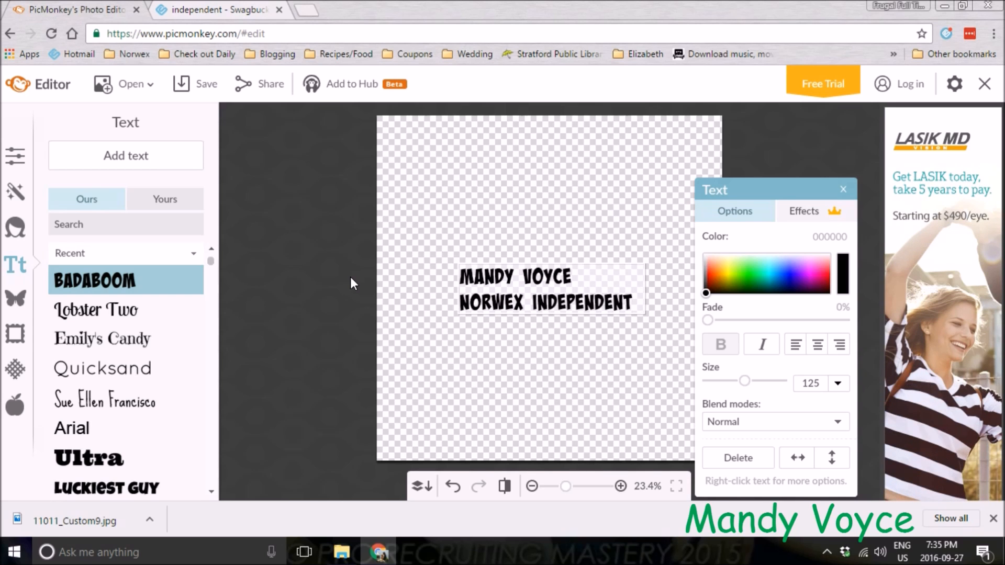
pyautogui.write('SALES CONSULTANT')
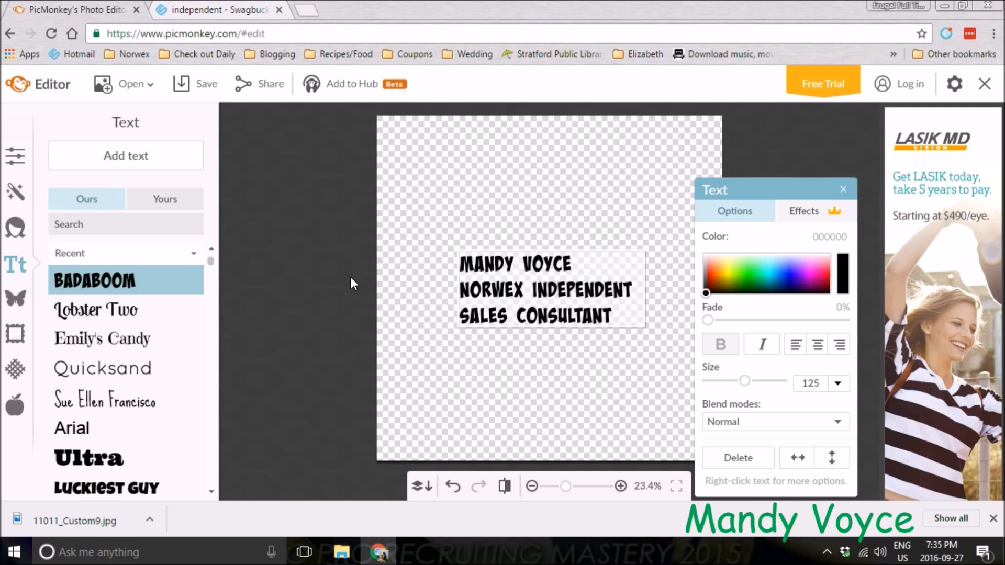
pyautogui.press('Return')
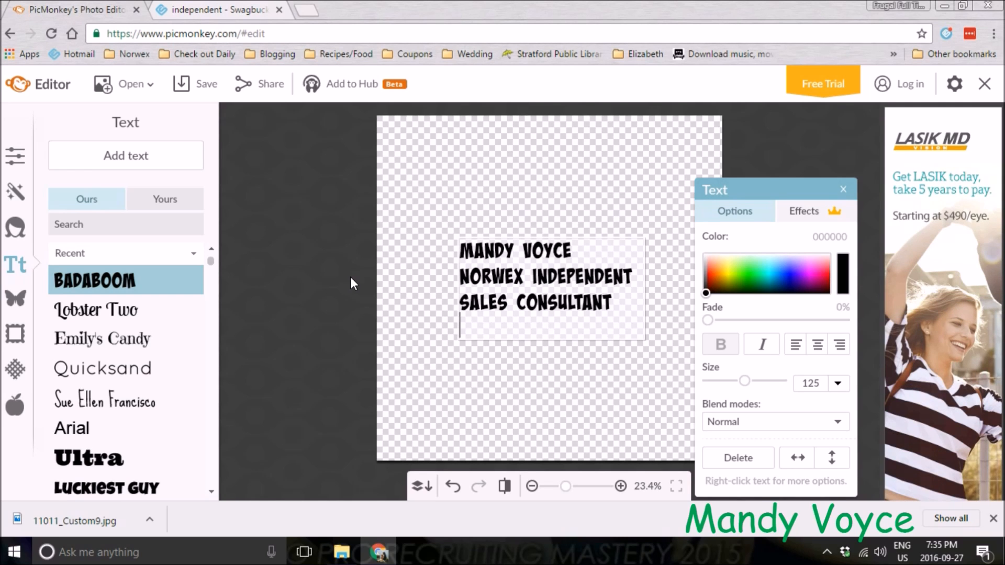
# Add the consultant's personal Norwex website address as the third line of text
pyautogui.write('WWW')
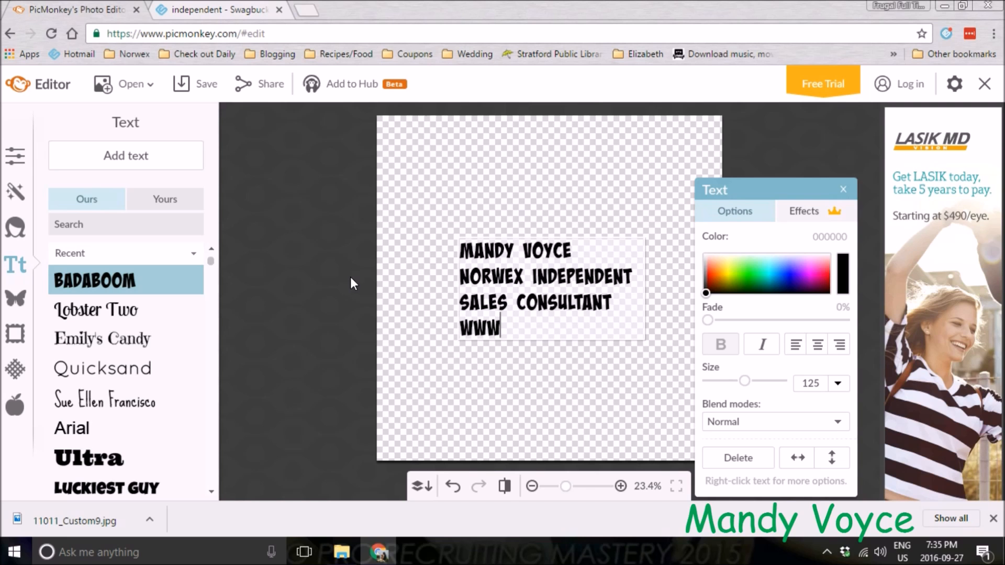
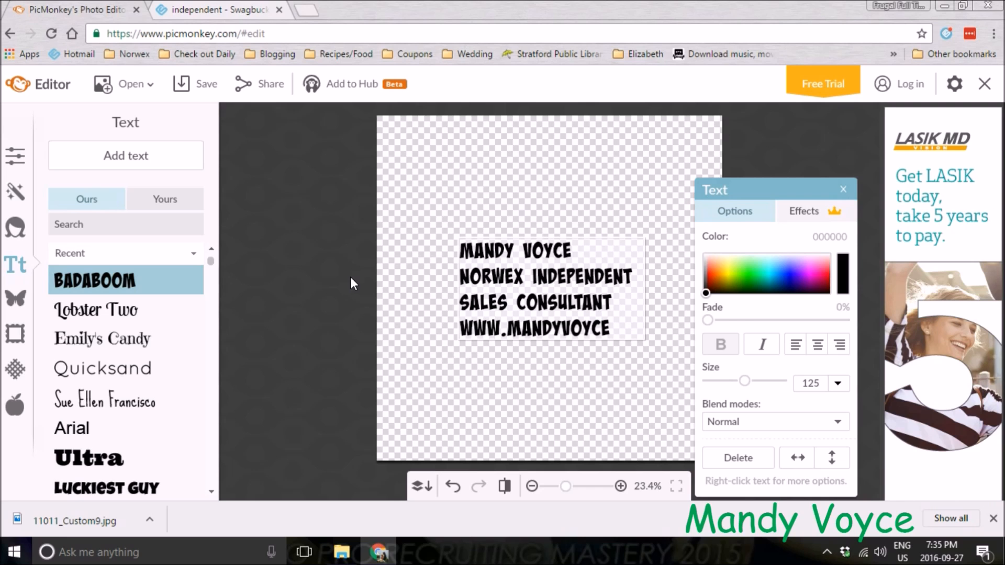
pyautogui.write('.NOR')
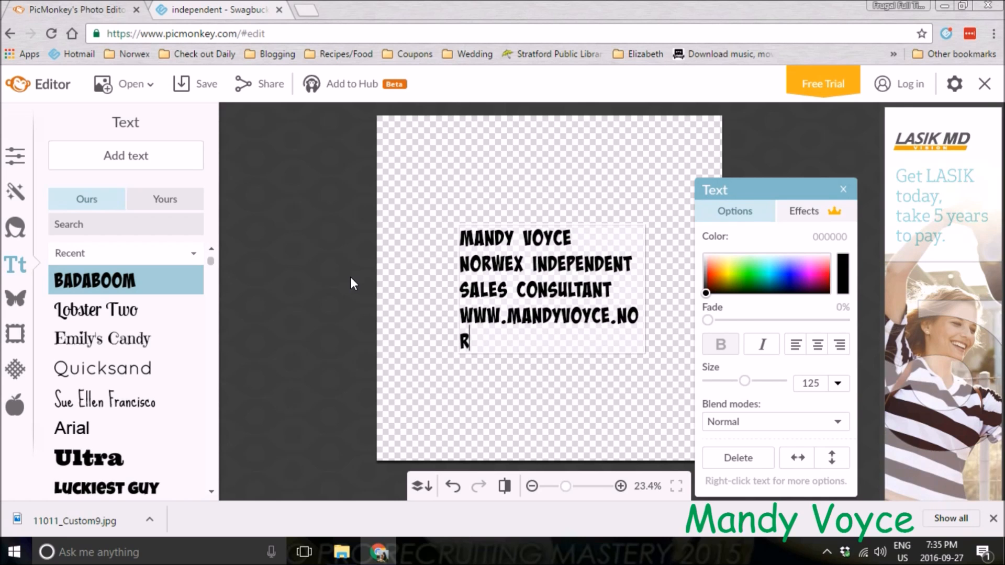
pyautogui.write('WEX.COM')
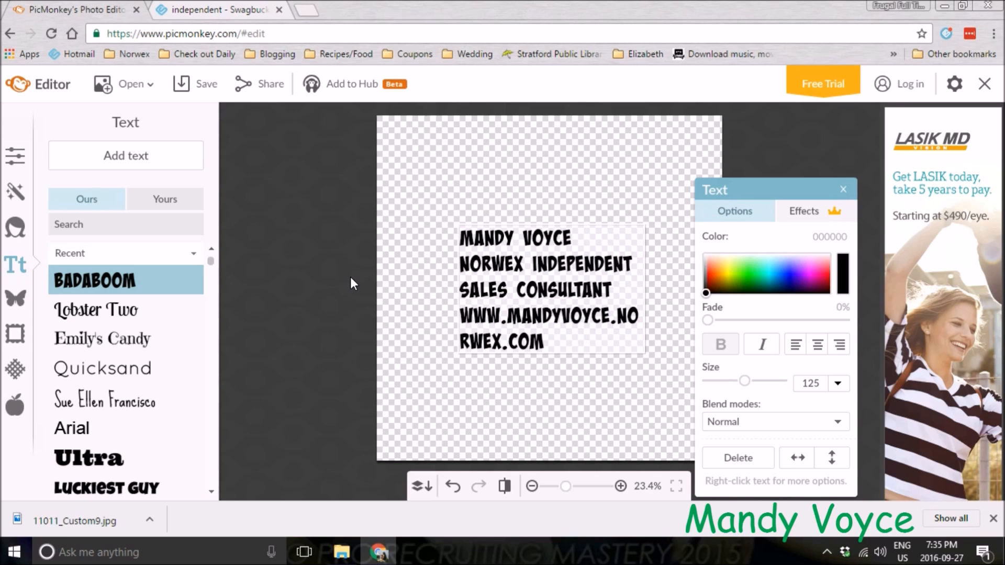
# Widen the text box so it stretches across the full width of the canvas
pyautogui.click(536, 384)
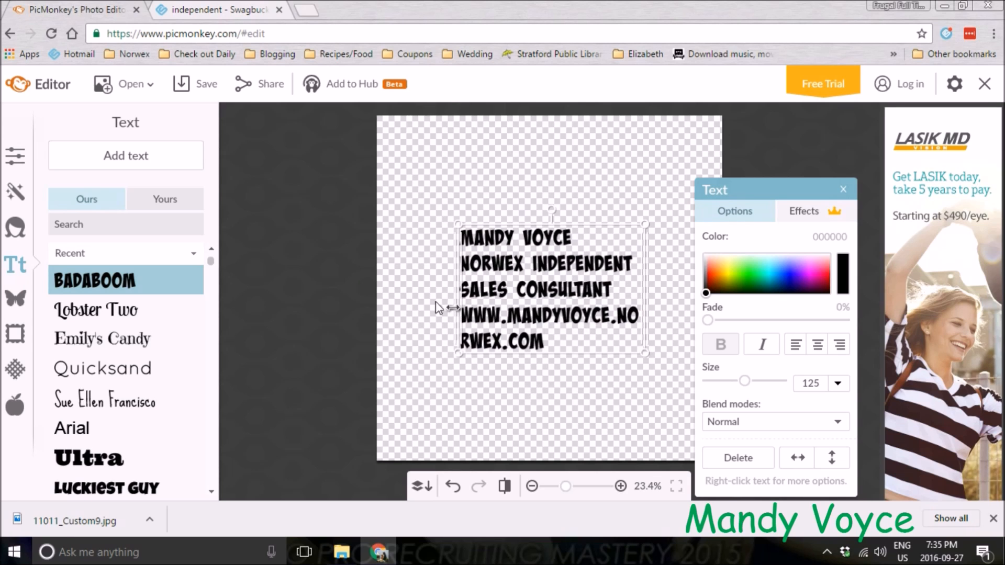
pyautogui.moveTo(458, 296); pyautogui.dragTo(380, 296)
pyautogui.moveTo(648, 299); pyautogui.dragTo(724, 309)
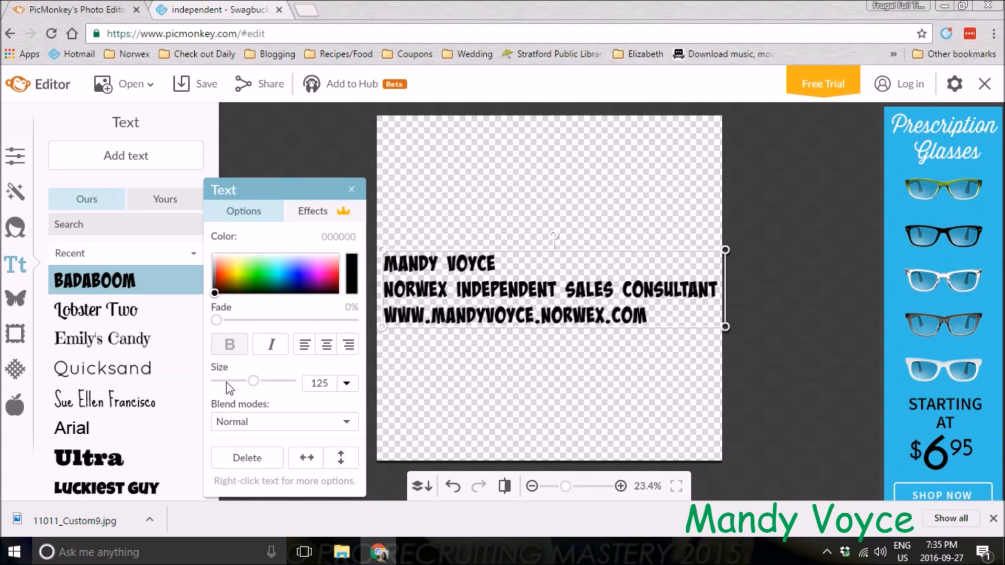
# Center-align the text lines, nudge the text box slightly lower and close the text options
pyautogui.click(325, 349)
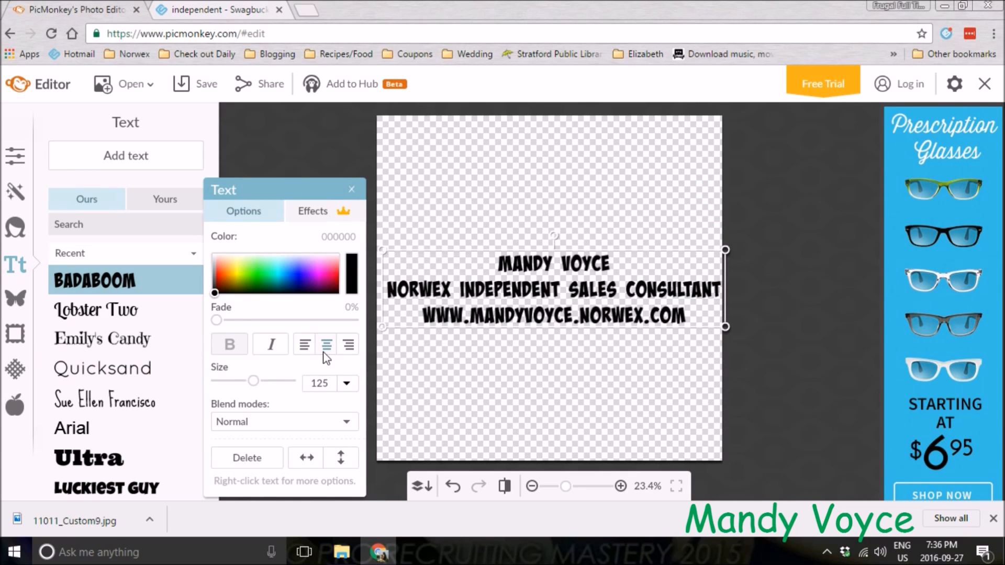
pyautogui.click(350, 353)
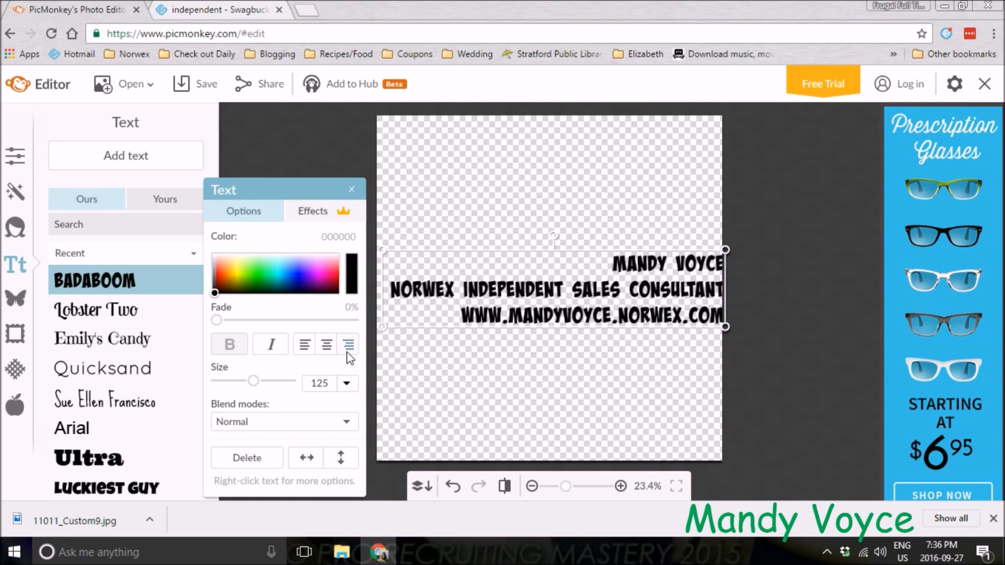
pyautogui.click(333, 352)
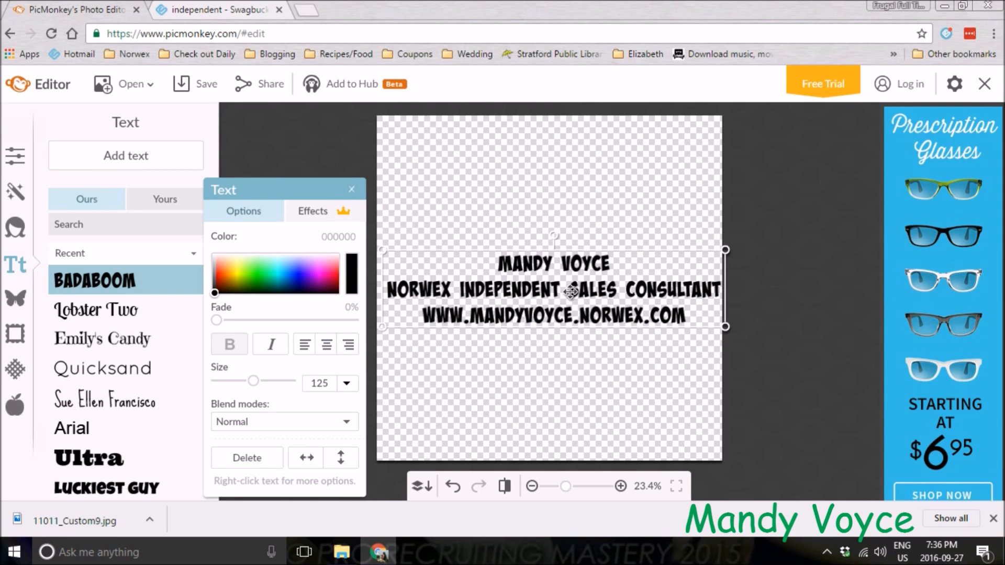
pyautogui.moveTo(552, 296); pyautogui.dragTo(549, 309)
pyautogui.click(350, 191)
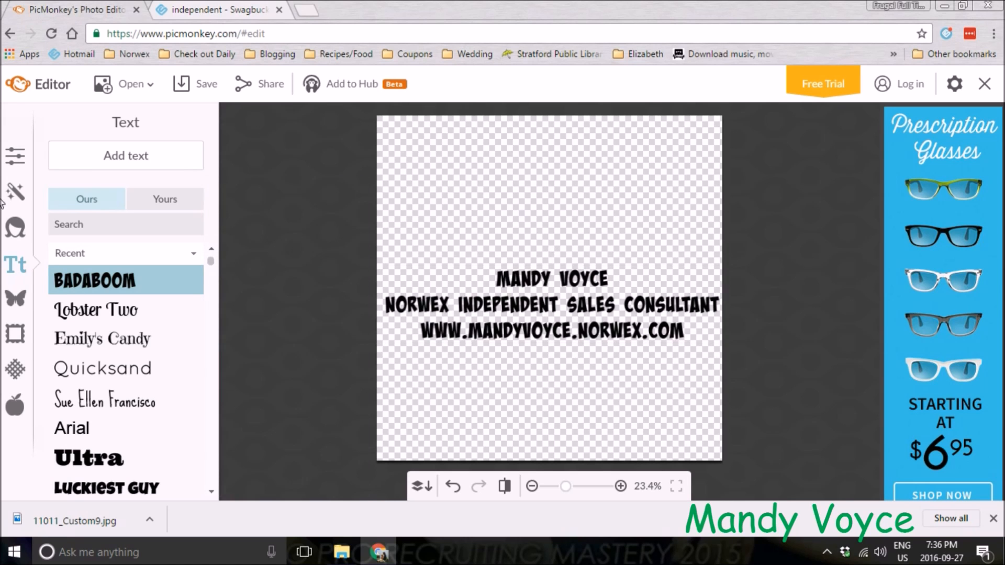
# Crop the canvas to a strip about 1971 × 472 px tightly around the text
pyautogui.click(16, 161)
pyautogui.click(79, 206)
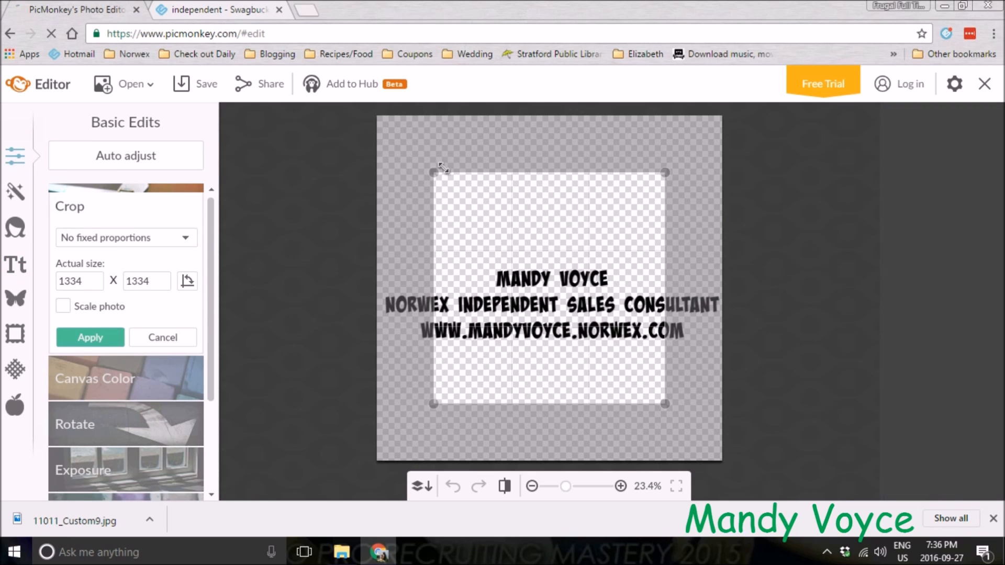
pyautogui.moveTo(429, 172); pyautogui.dragTo(380, 261)
pyautogui.moveTo(665, 403); pyautogui.dragTo(723, 346)
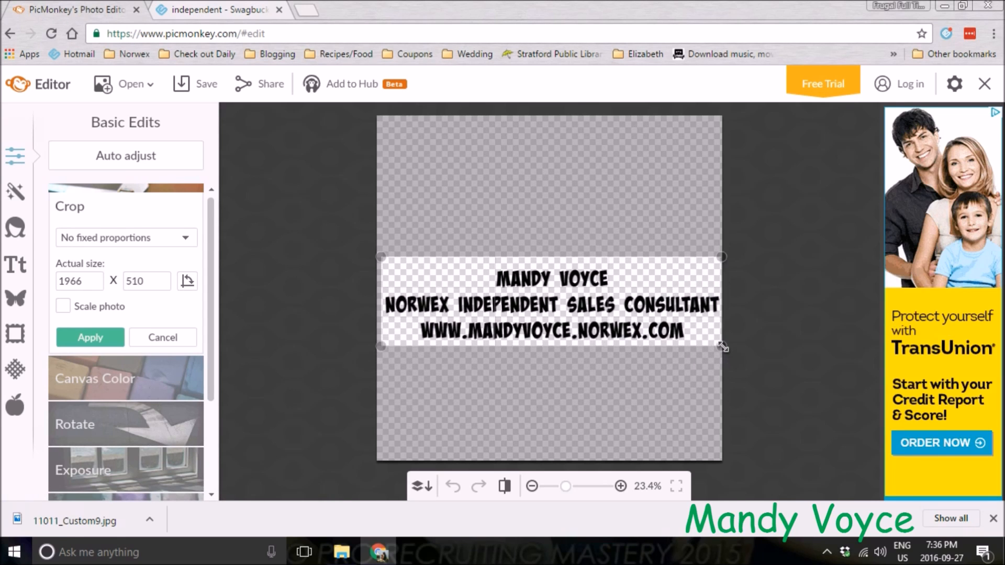
pyautogui.moveTo(504, 250); pyautogui.dragTo(507, 258)
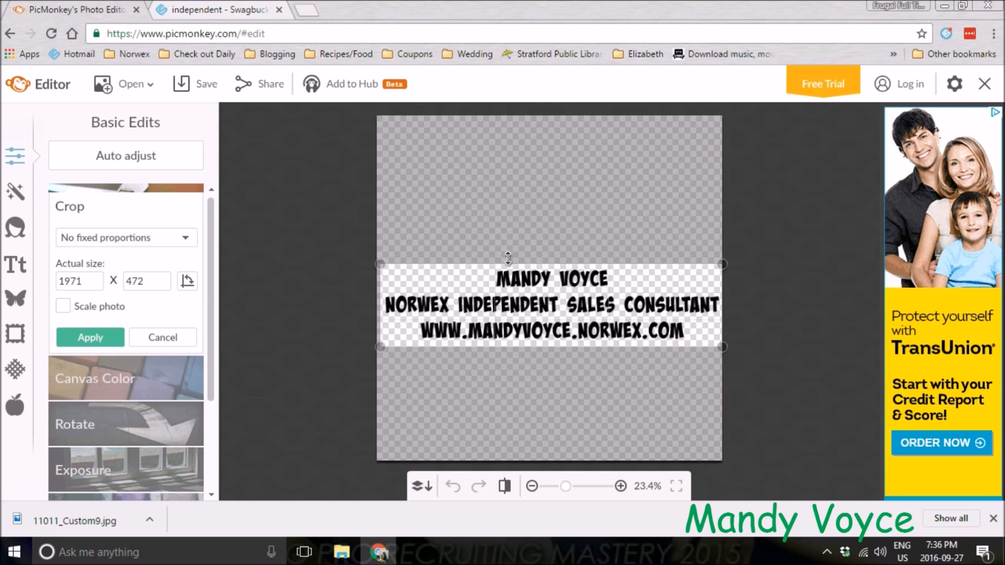
pyautogui.click(90, 338)
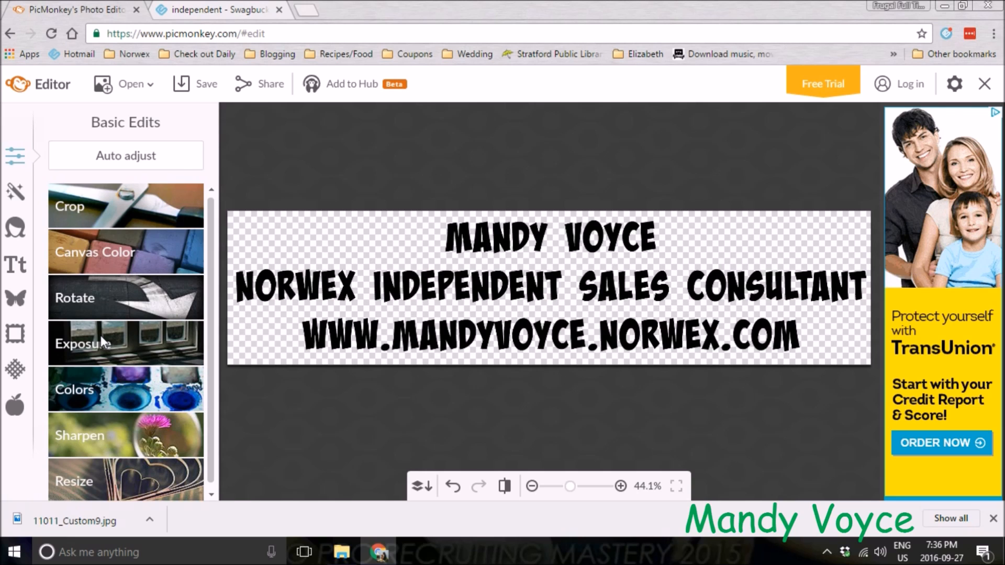
# Save the banner to the computer as a PNG in the Logos folder under Norwex, Photos and Videos
pyautogui.click(184, 92)
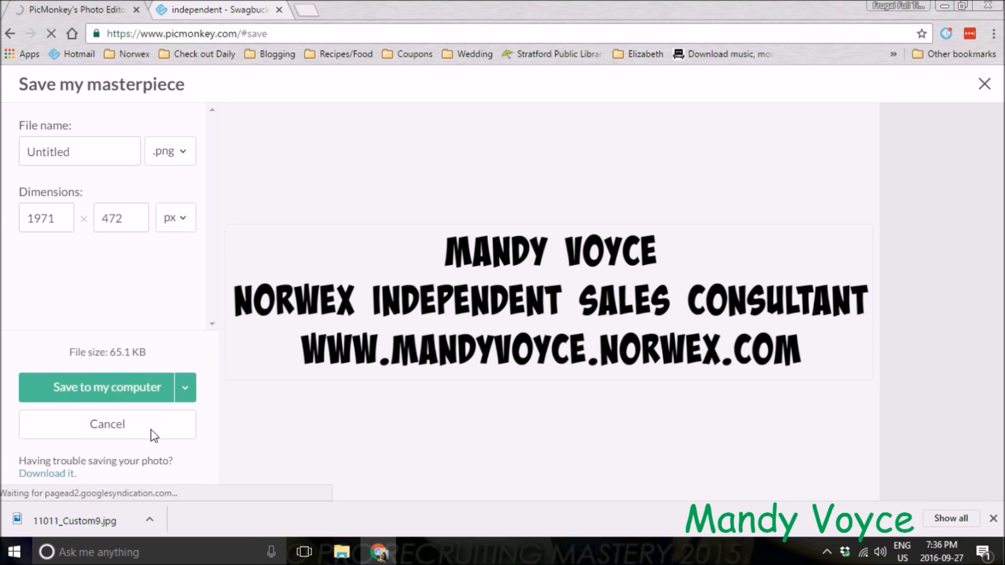
pyautogui.click(115, 384)
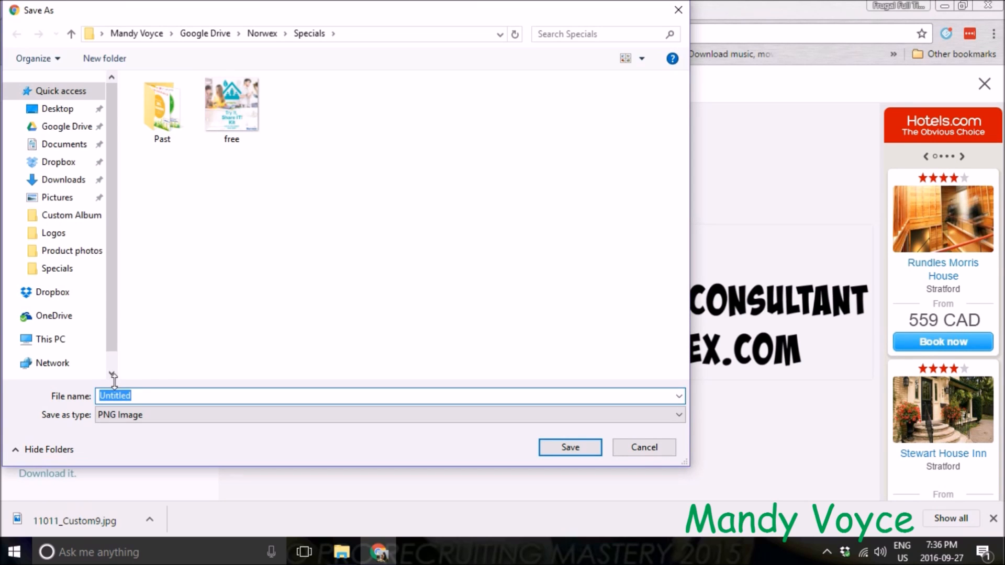
pyautogui.click(259, 38)
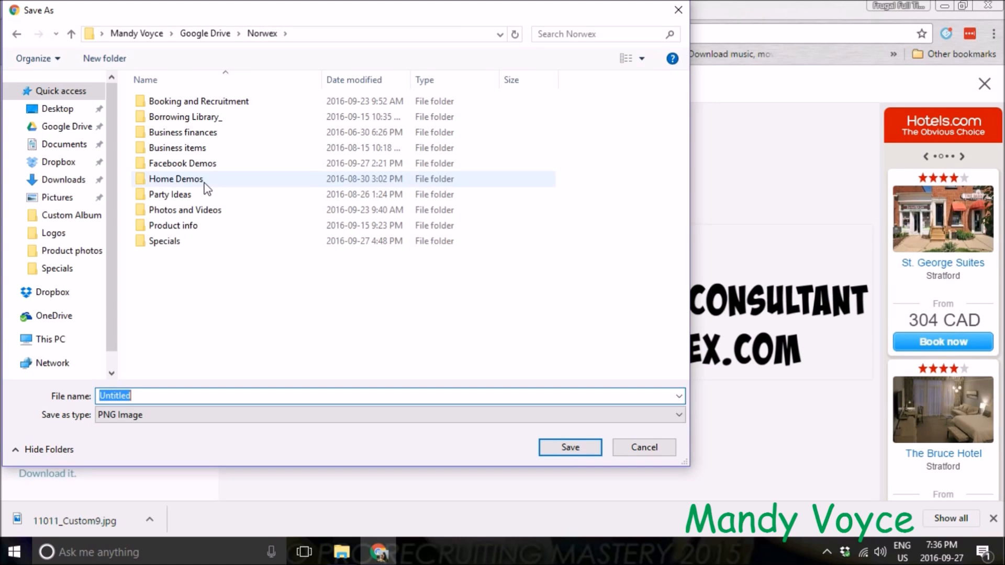
pyautogui.click(194, 214)
pyautogui.doubleClick(194, 215)
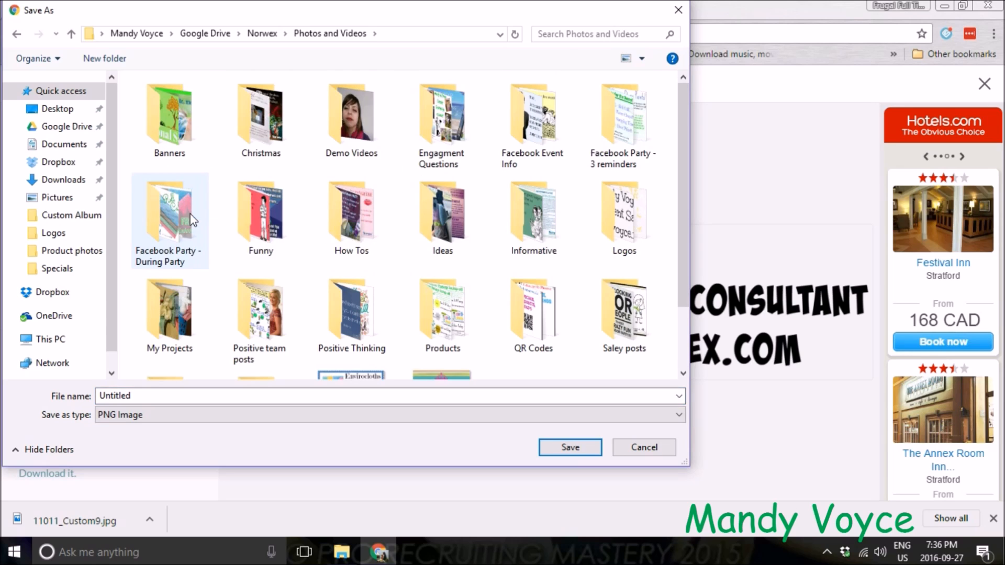
pyautogui.click(652, 238)
pyautogui.doubleClick(652, 238)
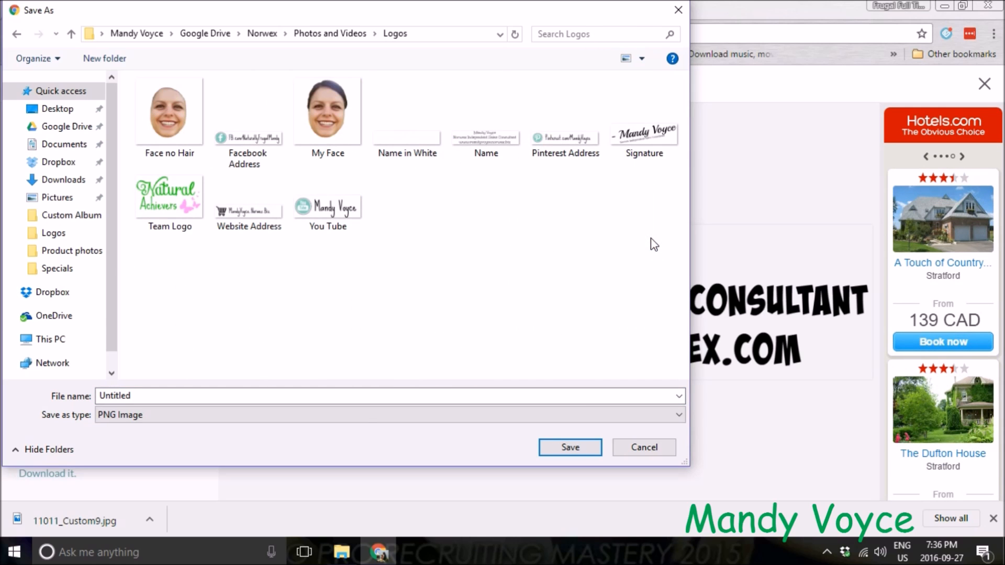
pyautogui.click(309, 395)
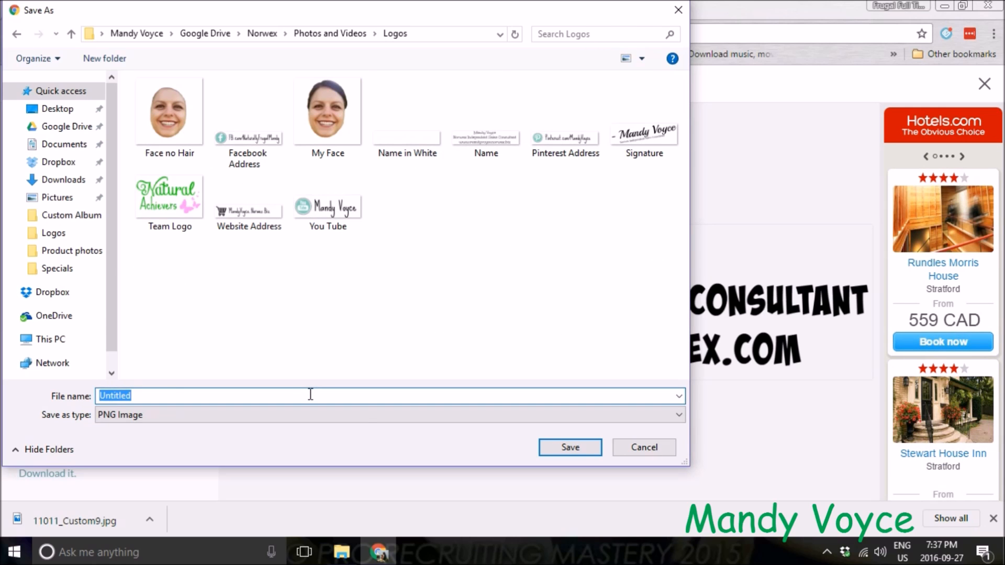
pyautogui.press('BackSpace')
pyautogui.click(585, 451)
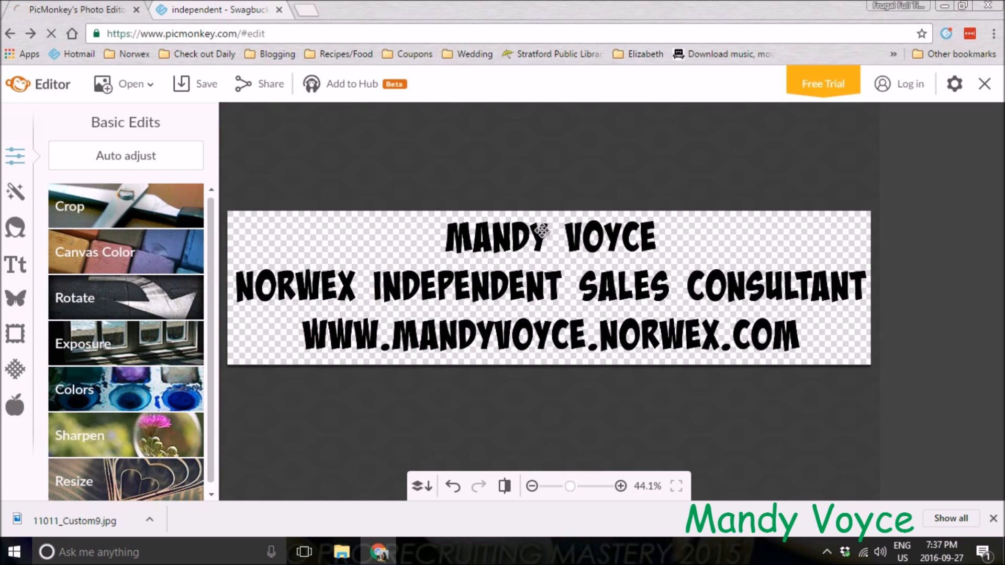
# Select all of the banner text and change its colour to white
pyautogui.click(542, 231)
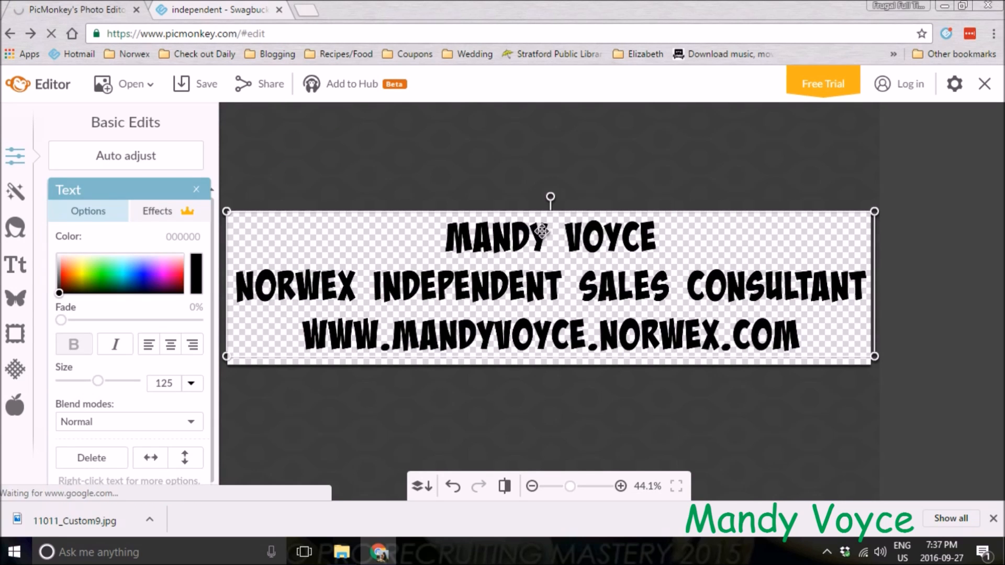
pyautogui.doubleClick(542, 231)
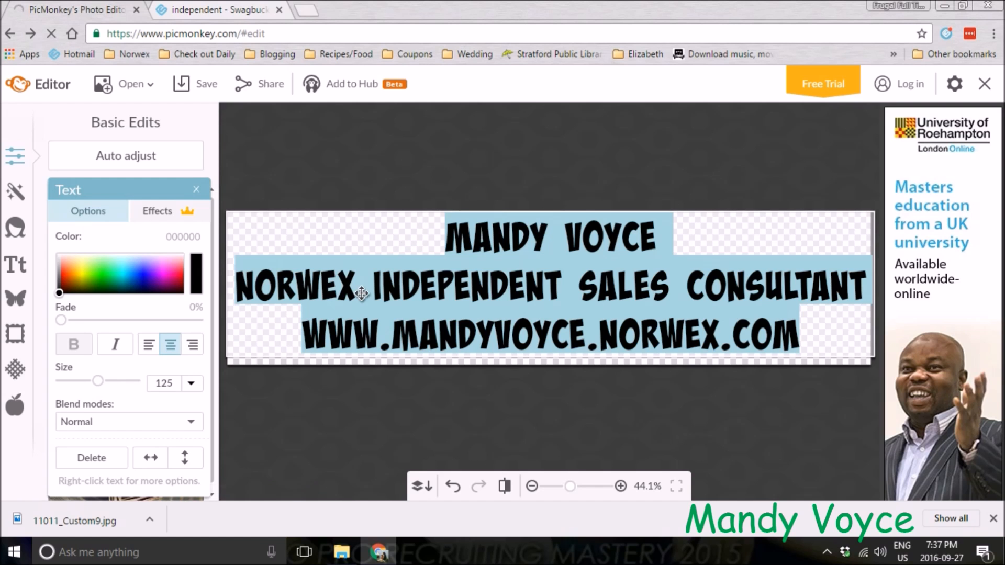
pyautogui.click(61, 256)
pyautogui.moveTo(60, 256); pyautogui.dragTo(32, 235)
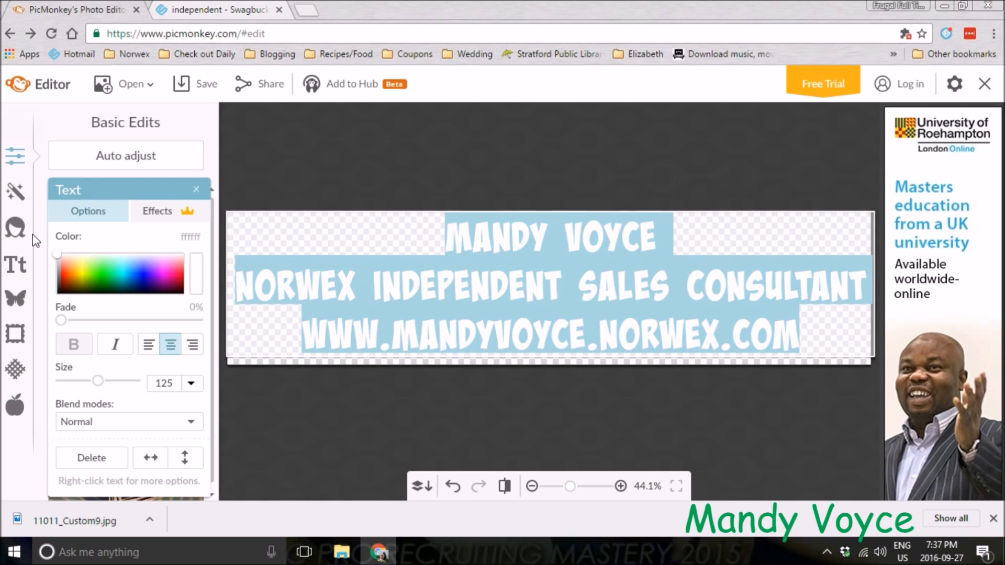
pyautogui.click(317, 436)
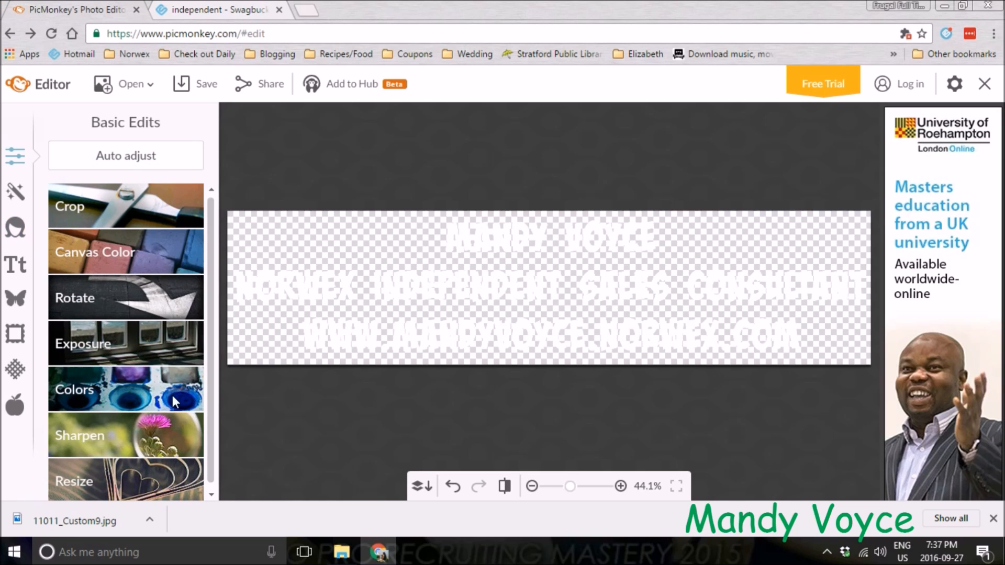
# Save the white-text banner to the computer as a PNG named test white
pyautogui.click(190, 83)
pyautogui.click(138, 393)
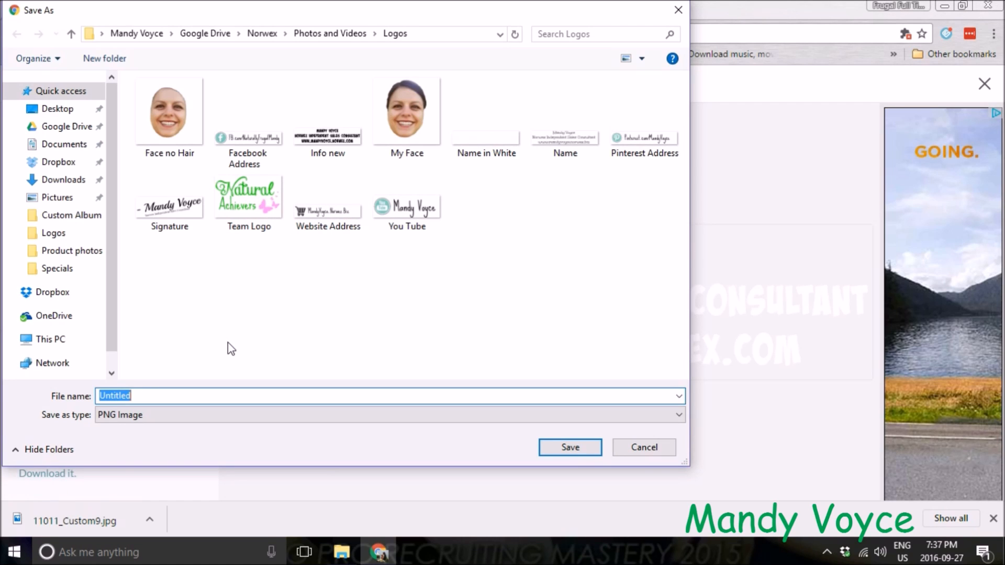
pyautogui.write('test white')
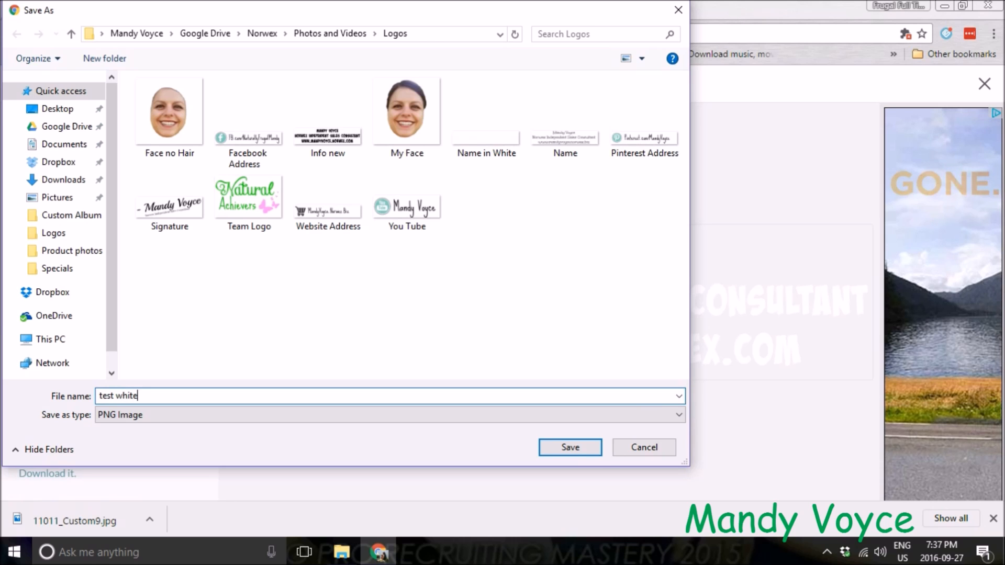
pyautogui.click(597, 452)
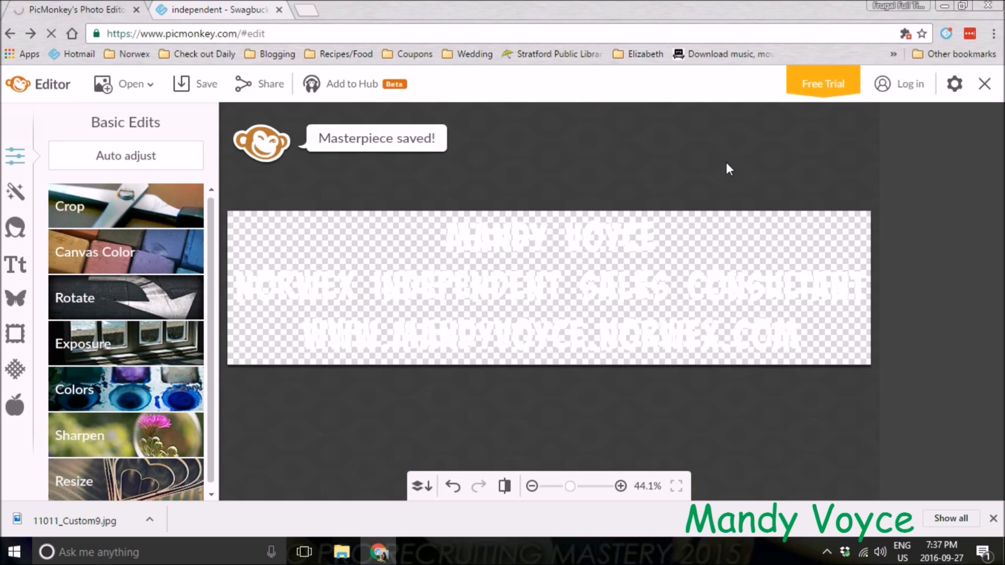
# Reload PicMonkey and open the downloaded 11011_Custom9.jpg product image in the editor
pyautogui.click(238, 34)
pyautogui.moveTo(238, 35); pyautogui.dragTo(446, 32)
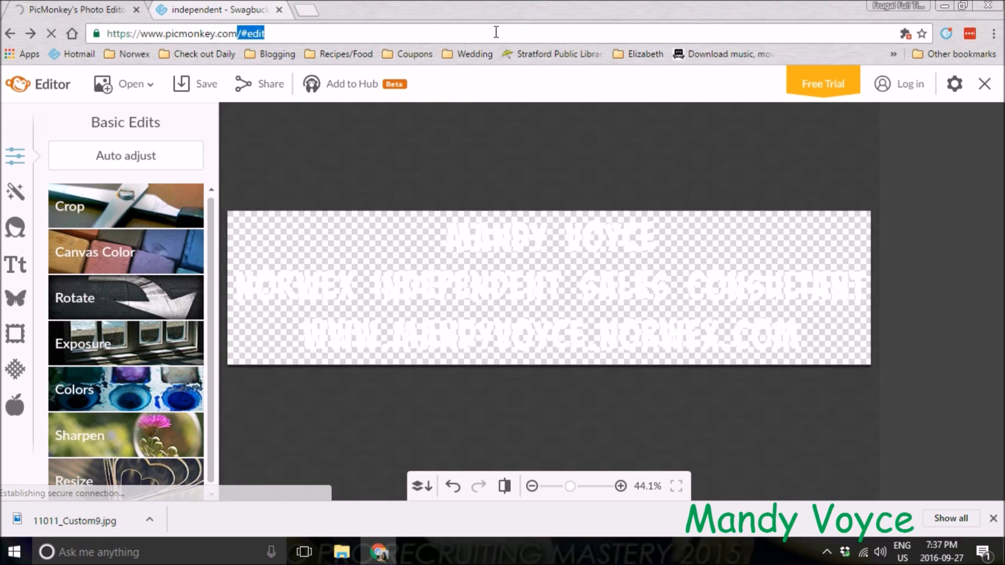
pyautogui.press('BackSpace')
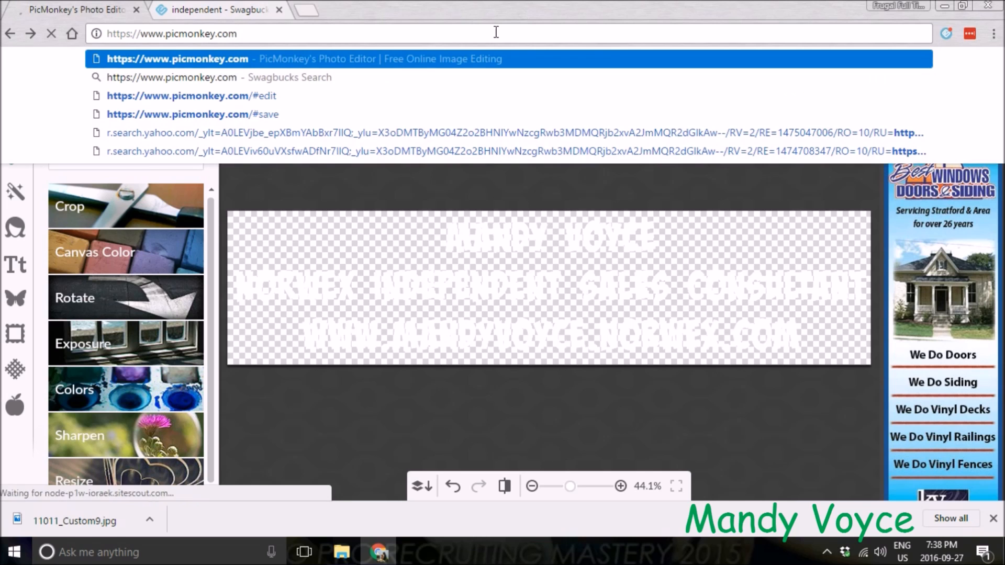
pyautogui.press('Return')
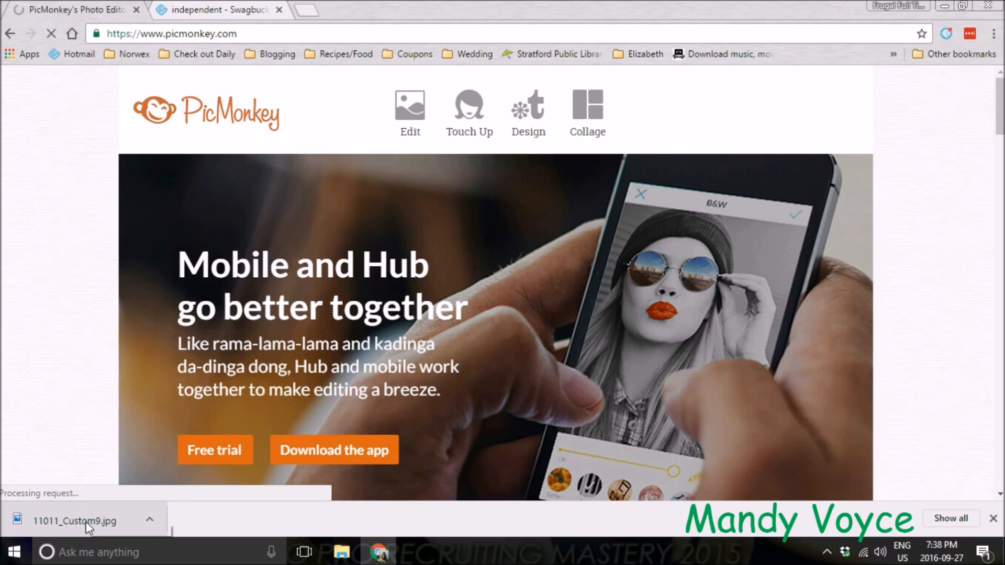
pyautogui.moveTo(87, 523); pyautogui.dragTo(114, 259)
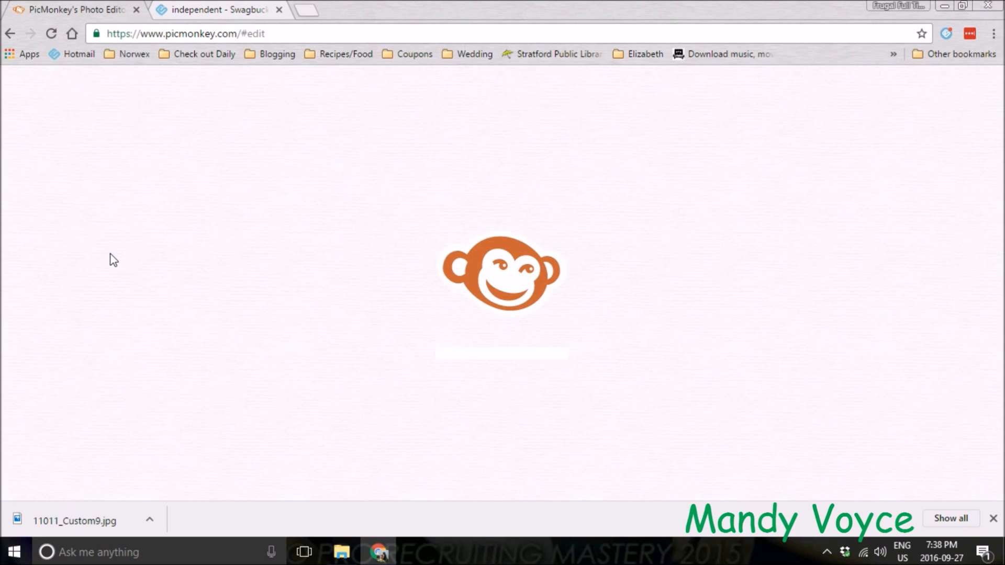
pyautogui.click(342, 552)
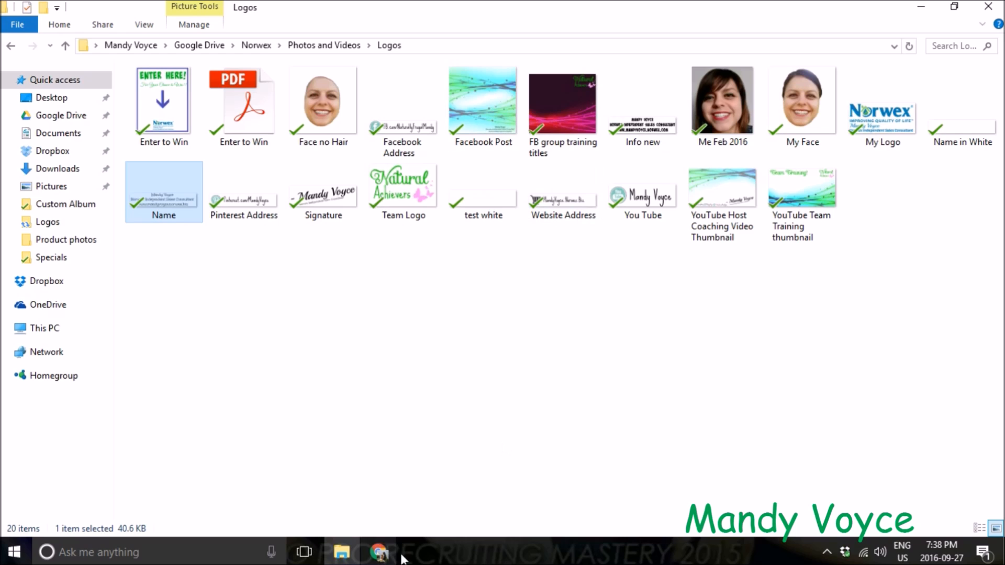
pyautogui.click(384, 553)
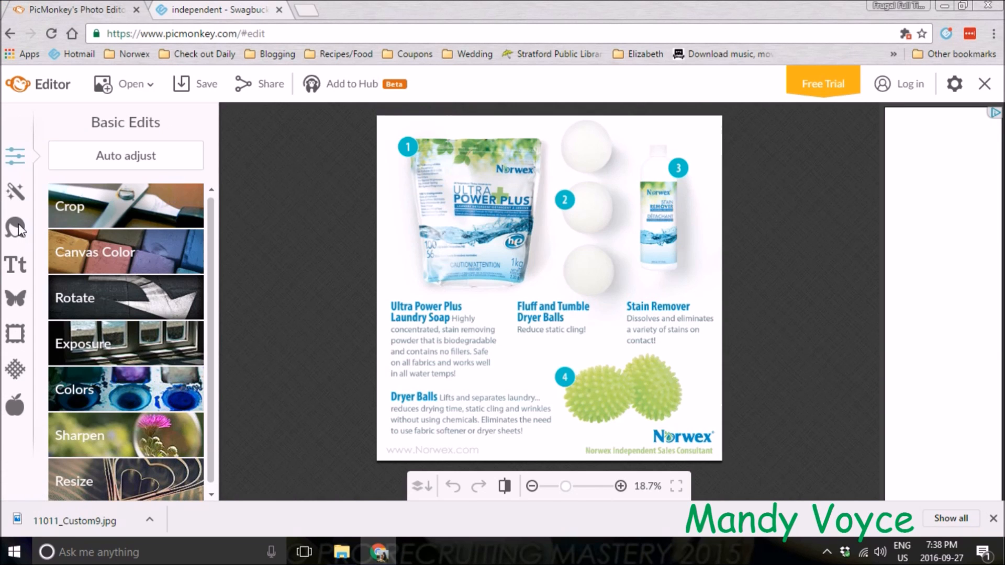
# Paint white over the footer text along the image's bottom edge with the Draw effect and apply it
pyautogui.click(17, 192)
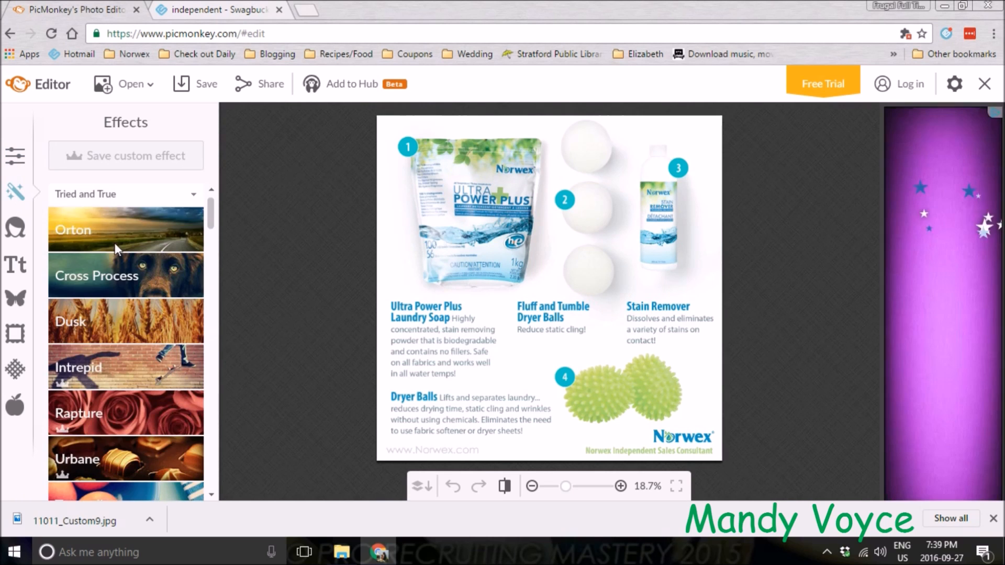
pyautogui.scroll(-15, 138, 332)
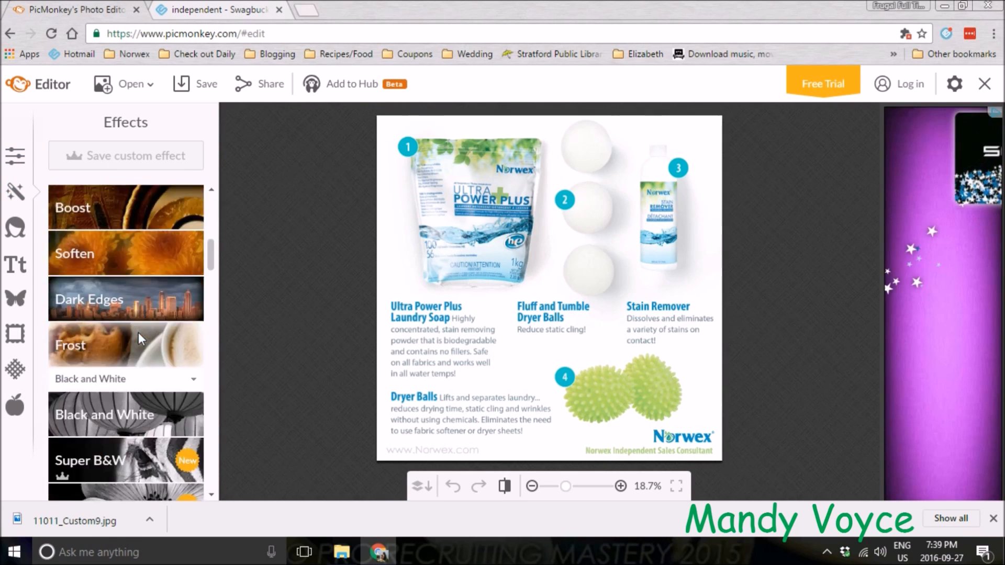
pyautogui.scroll(-10, 139, 336)
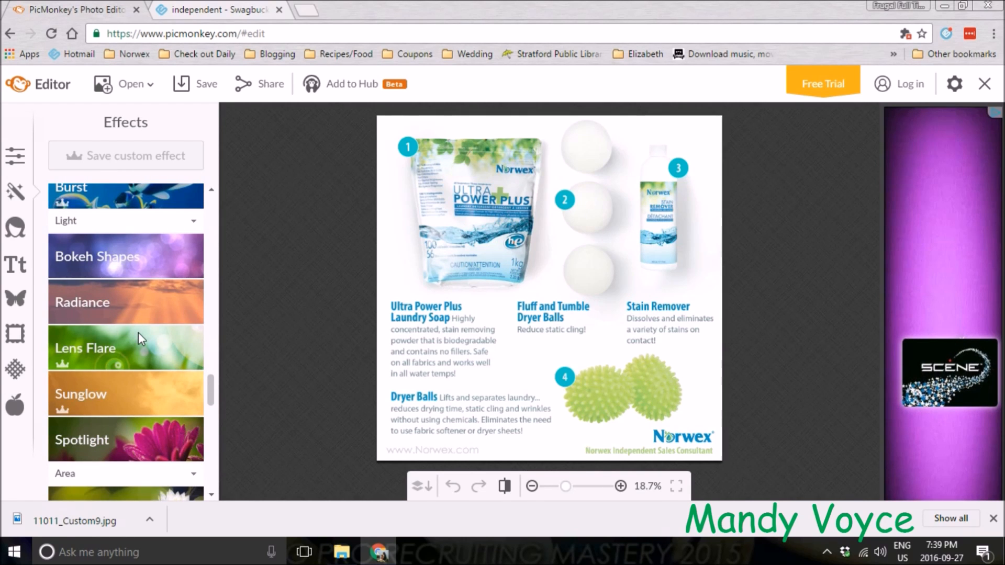
pyautogui.scroll(-10, 139, 335)
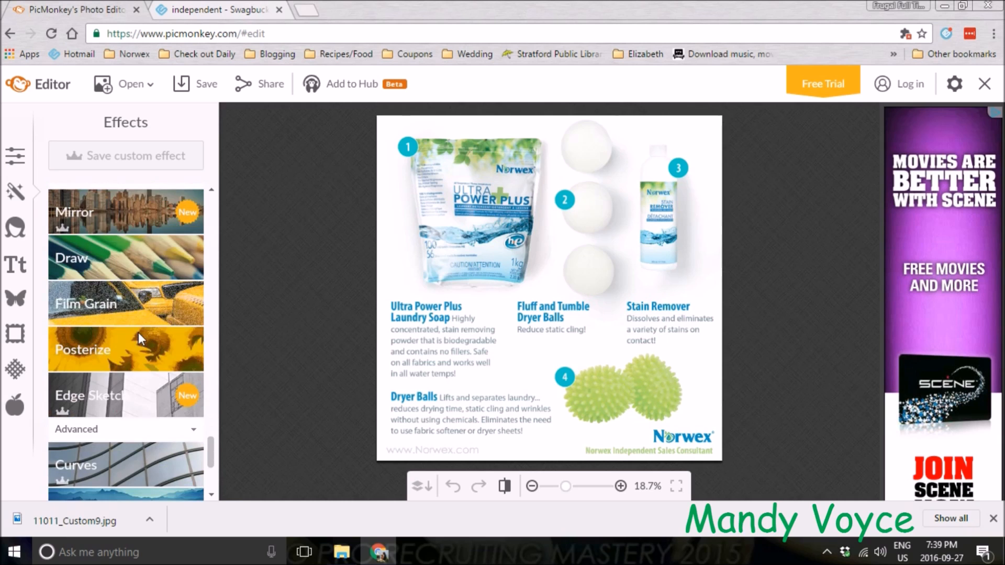
pyautogui.click(114, 252)
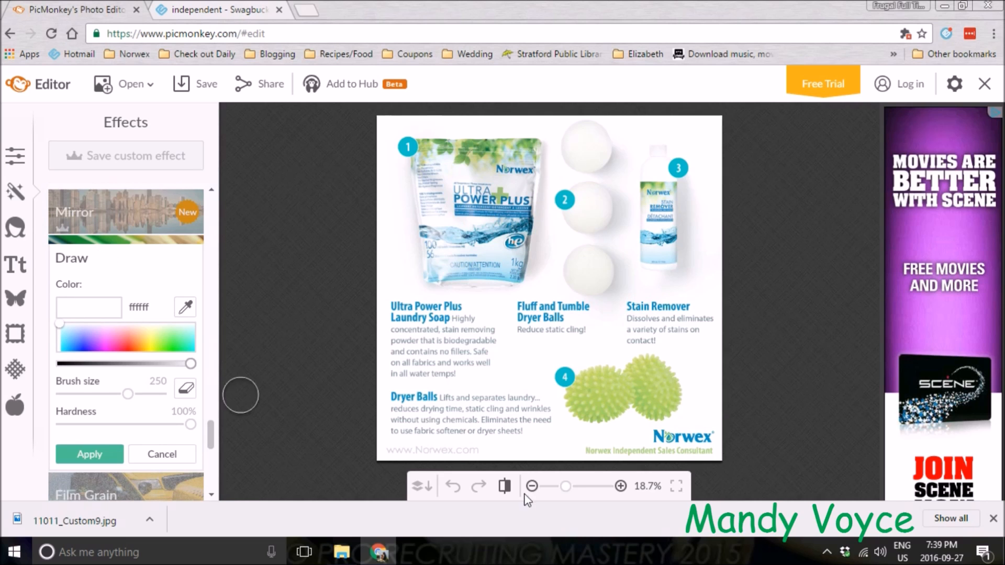
pyautogui.moveTo(591, 449); pyautogui.dragTo(712, 444)
pyautogui.moveTo(481, 457); pyautogui.dragTo(359, 455)
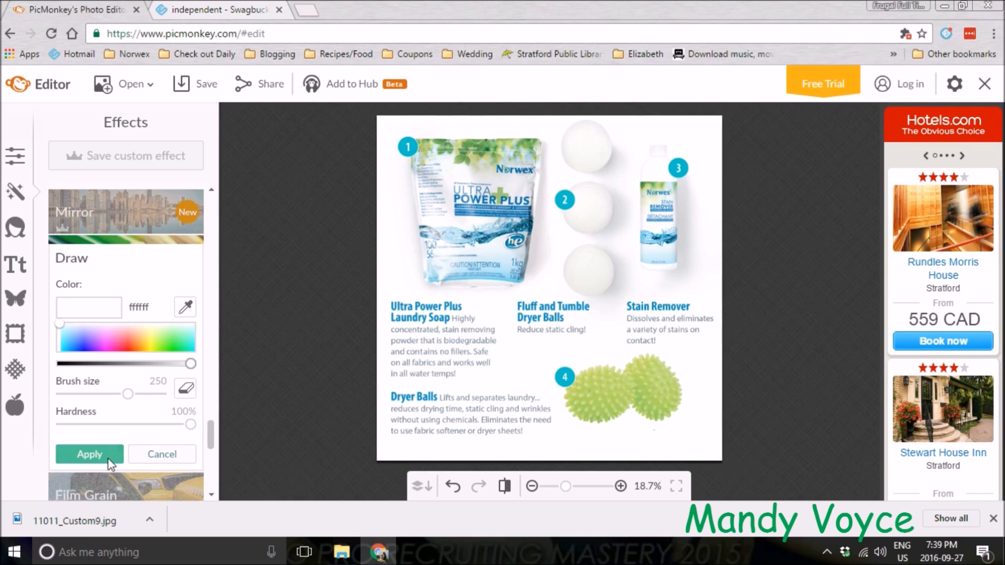
pyautogui.click(92, 457)
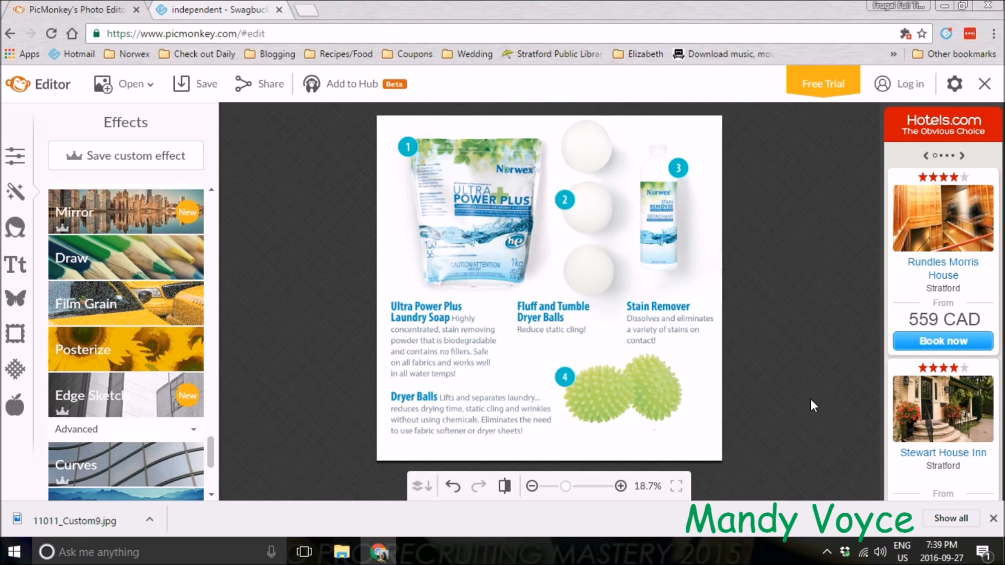
# Add the Info new banner as an overlay and place it small in the image's bottom right corner
pyautogui.click(21, 306)
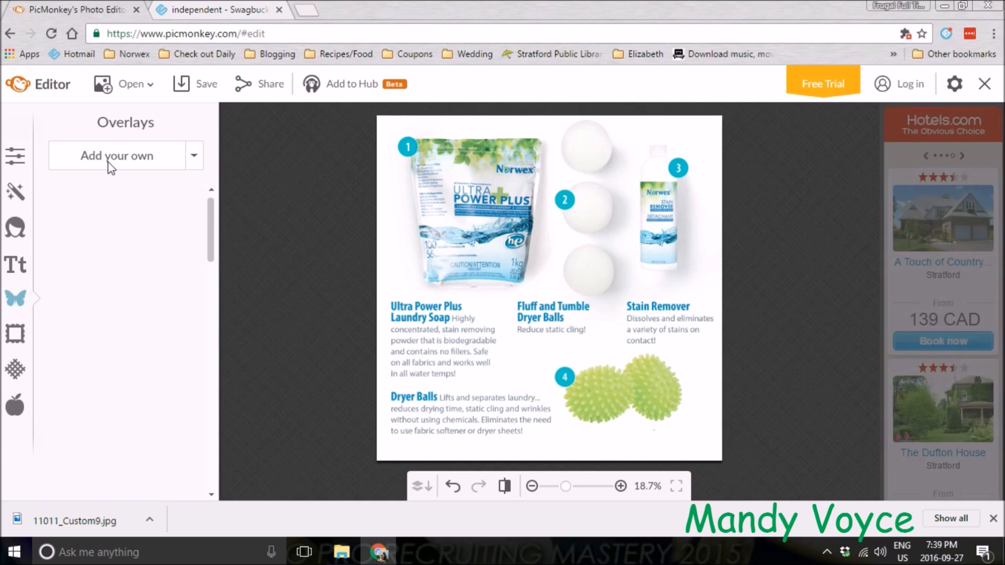
pyautogui.click(110, 166)
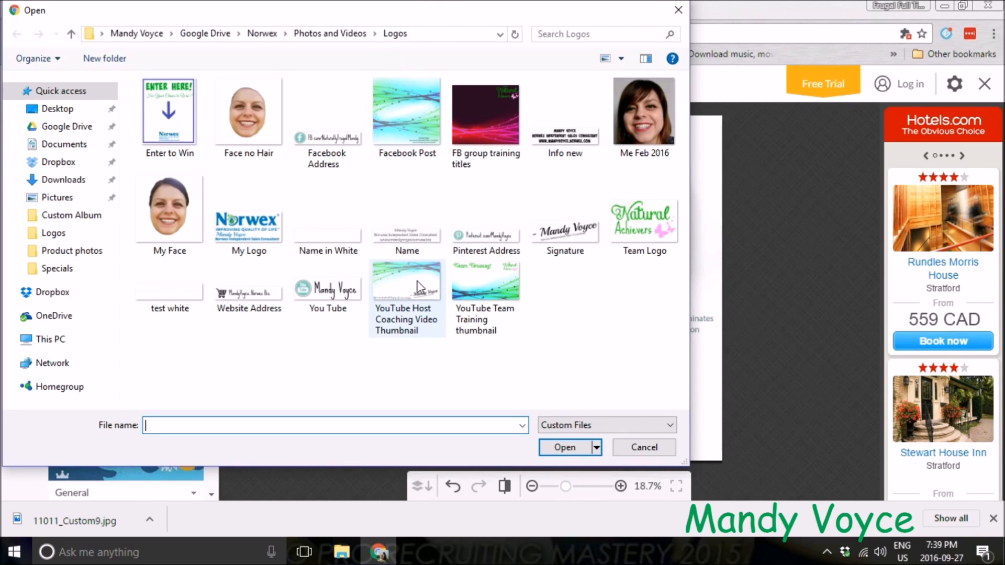
pyautogui.doubleClick(567, 120)
pyautogui.moveTo(553, 283); pyautogui.dragTo(567, 412)
pyautogui.moveTo(406, 385); pyautogui.dragTo(494, 420)
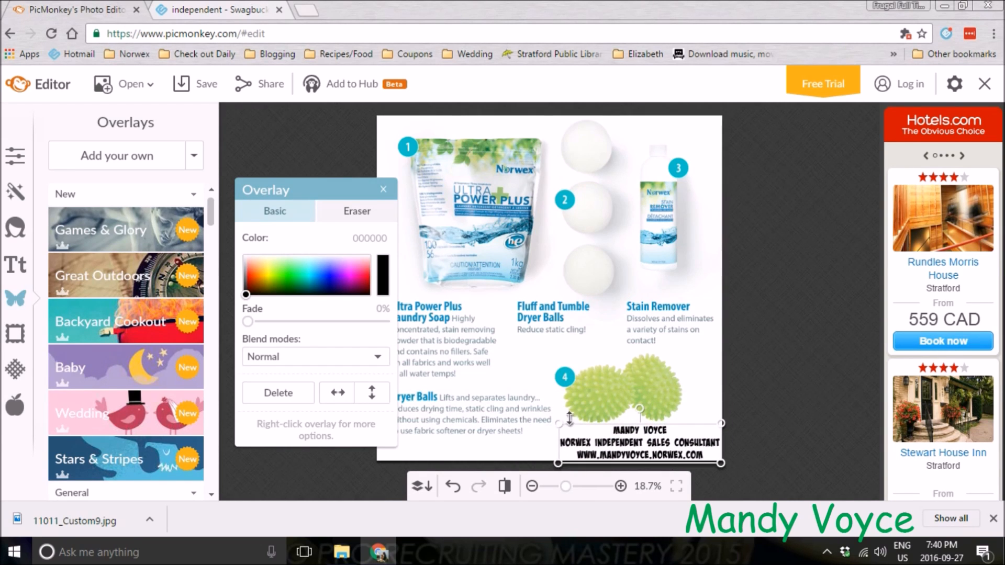
pyautogui.moveTo(634, 449); pyautogui.dragTo(629, 448)
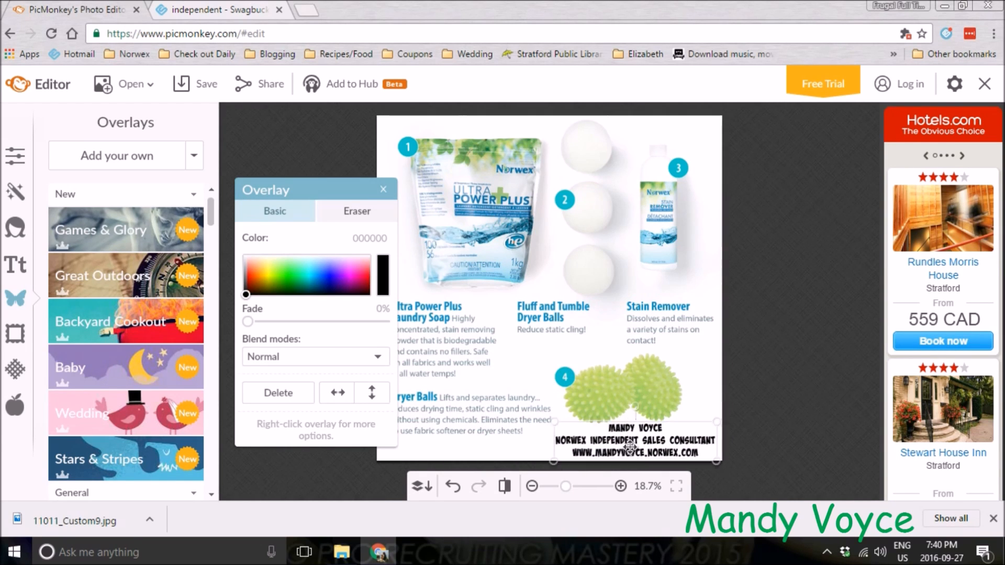
pyautogui.click(781, 408)
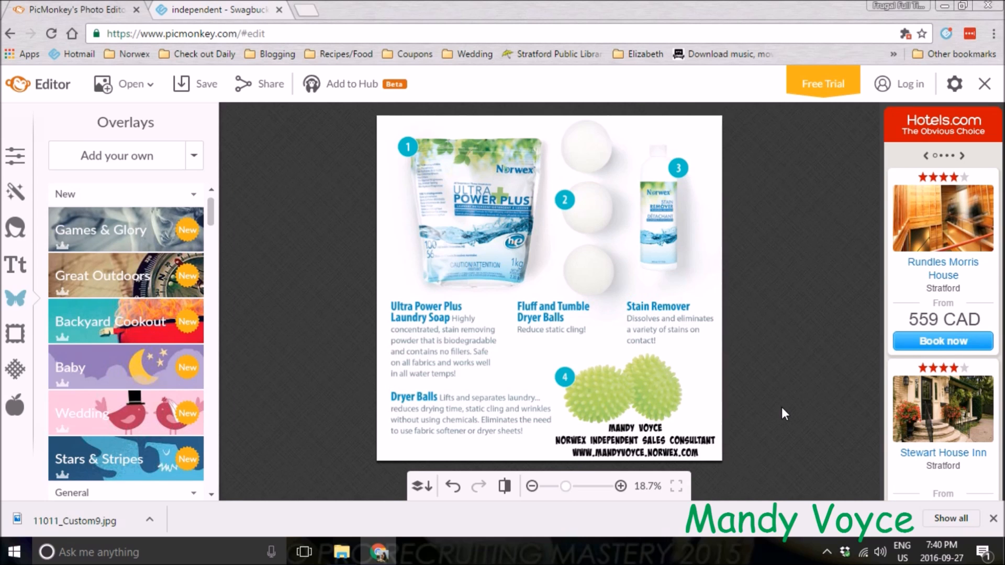
# Add a second Info new overlay, rotate it diagonally over the products, and set its fade to 94%
pyautogui.click(116, 156)
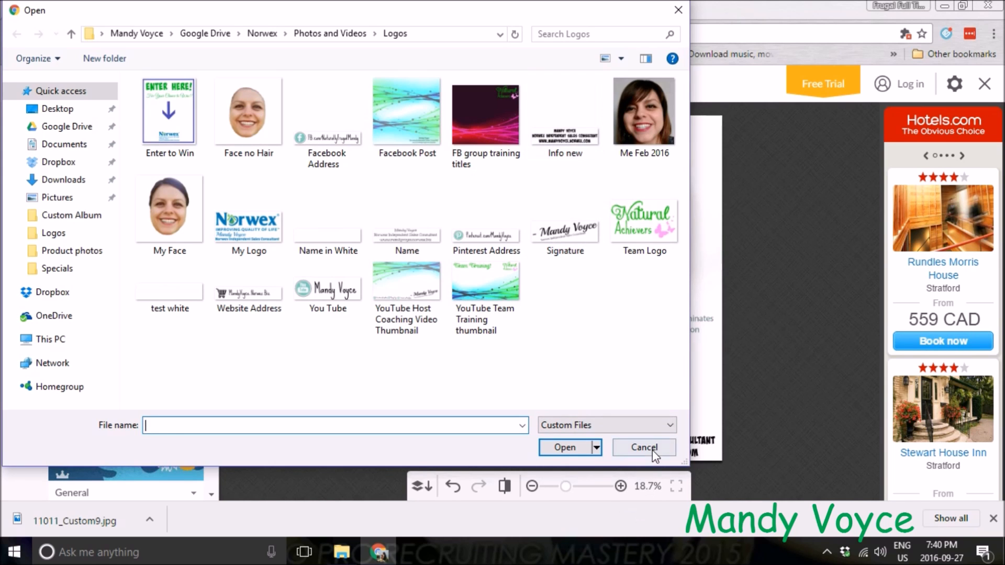
pyautogui.doubleClick(558, 128)
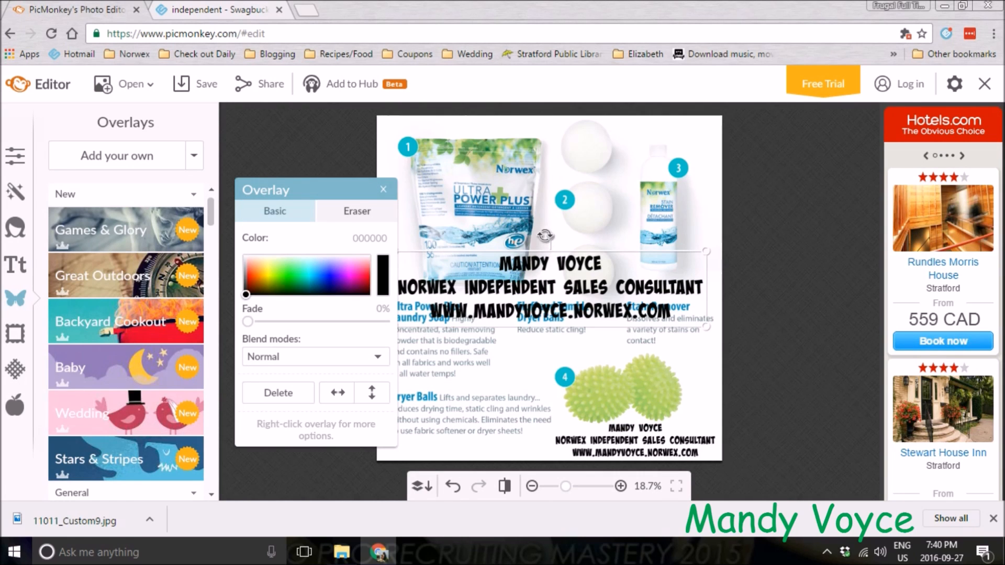
pyautogui.moveTo(545, 236); pyautogui.dragTo(530, 238)
pyautogui.moveTo(563, 305); pyautogui.dragTo(554, 233)
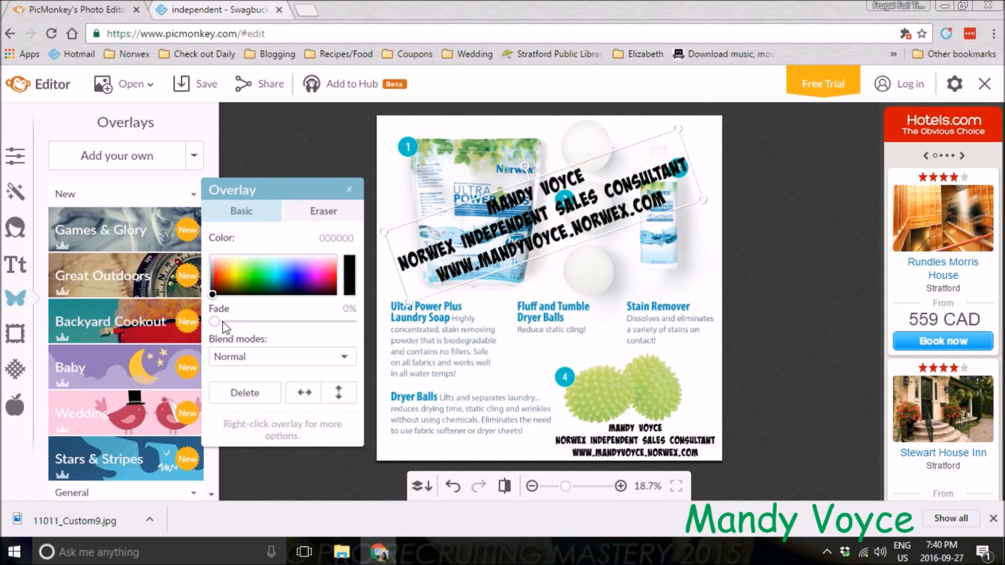
pyautogui.moveTo(223, 322); pyautogui.dragTo(310, 325)
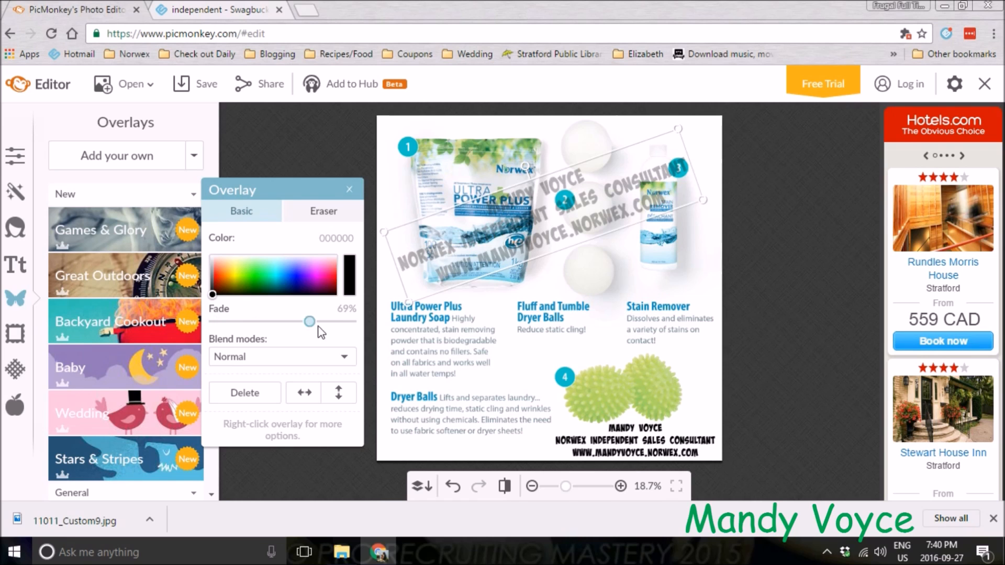
pyautogui.click(325, 322)
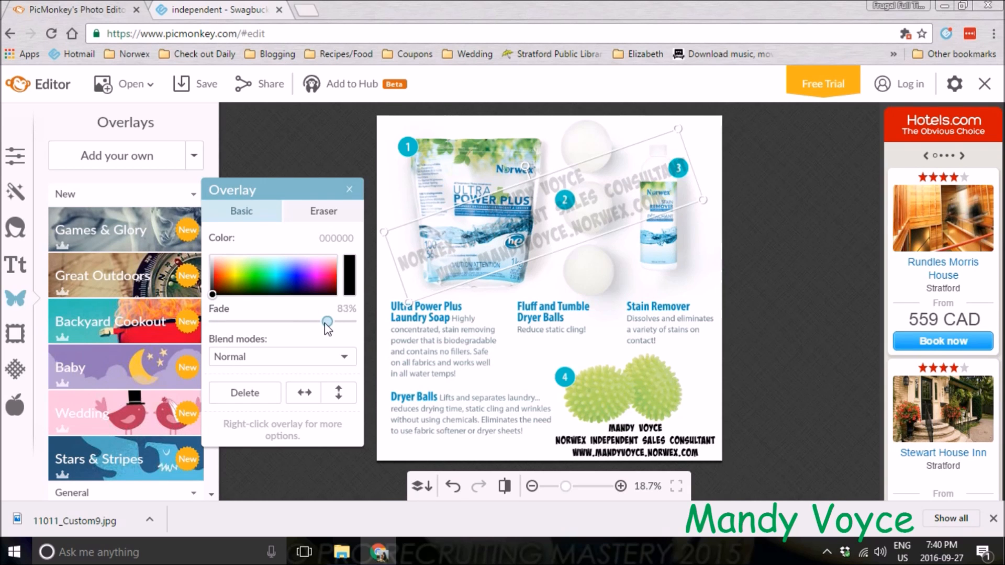
pyautogui.click(342, 322)
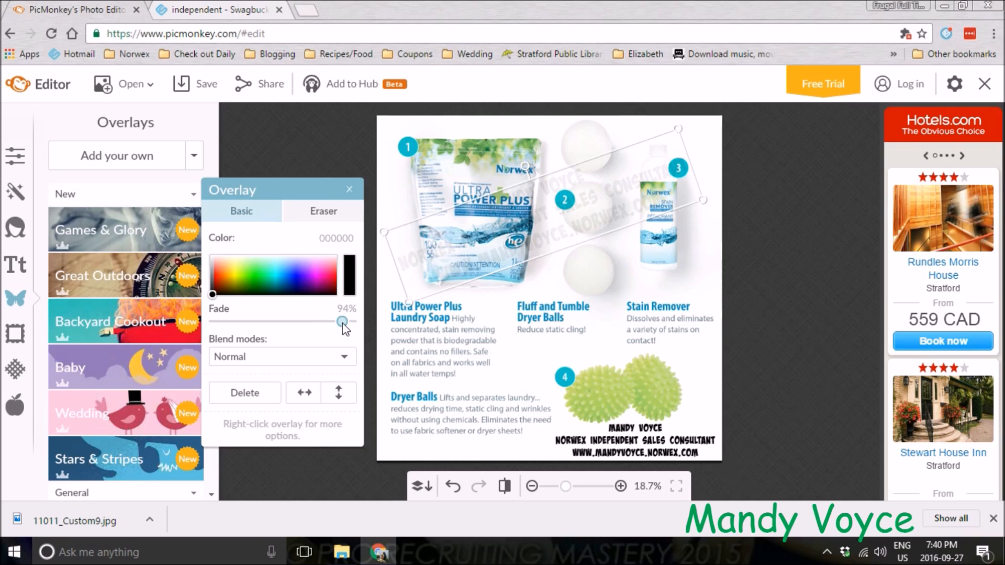
pyautogui.click(795, 301)
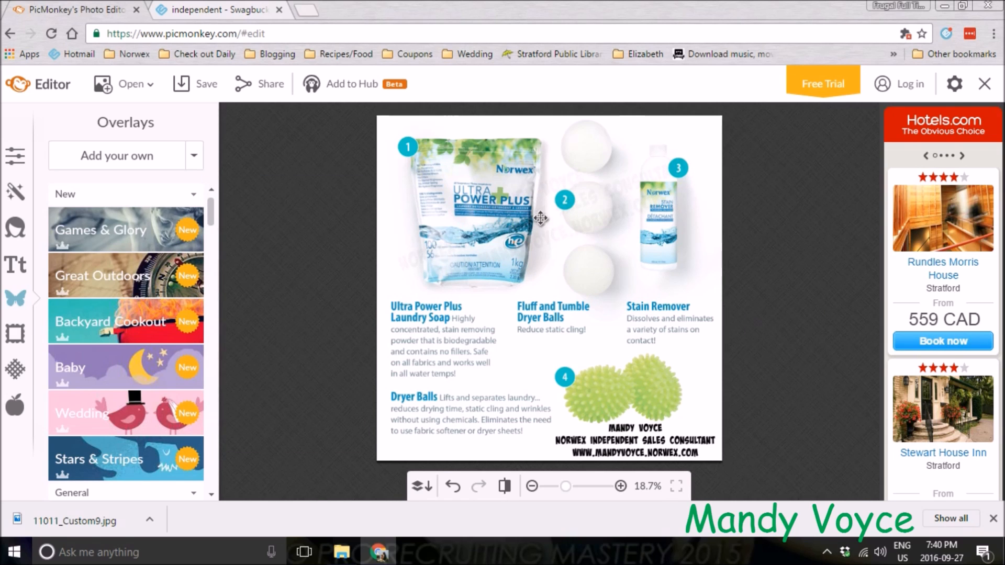
# Move the faded diagonal watermark overlay slightly lower
pyautogui.click(554, 238)
pyautogui.moveTo(556, 240); pyautogui.dragTo(559, 271)
pyautogui.click(810, 295)
pyautogui.click(560, 247)
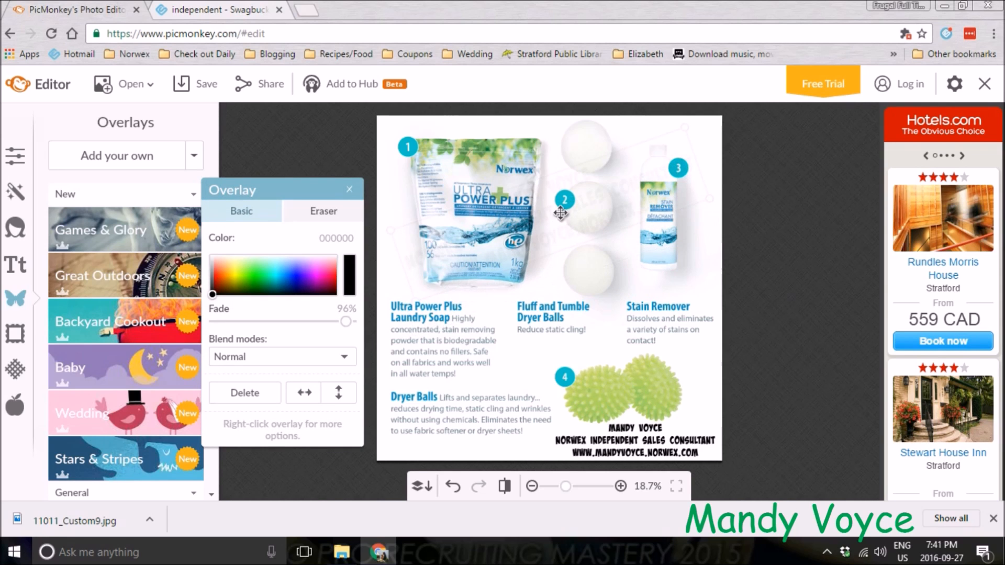
# Duplicate the watermark overlay and move the copy lower over the product descriptions
pyautogui.rightClick(558, 227)
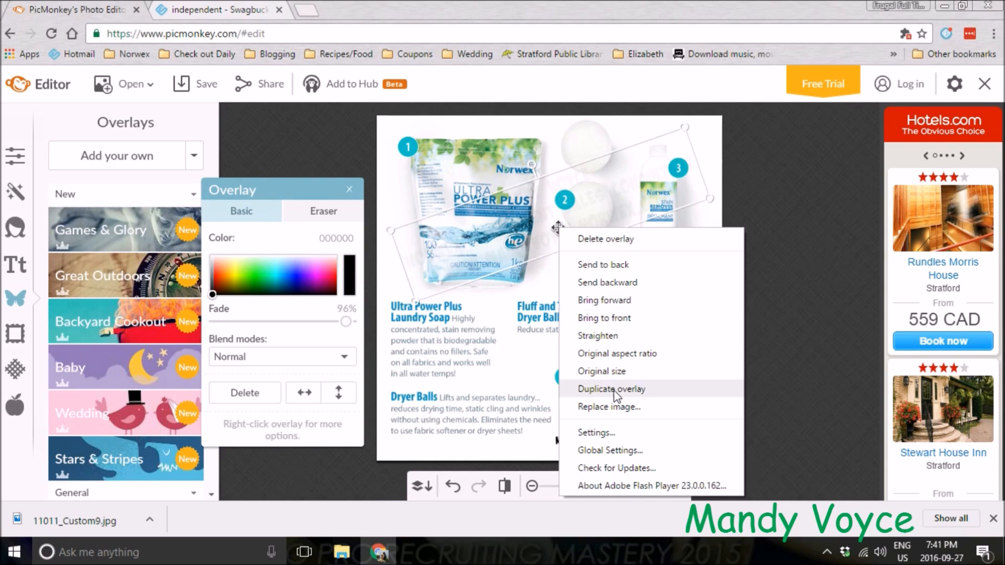
pyautogui.click(614, 391)
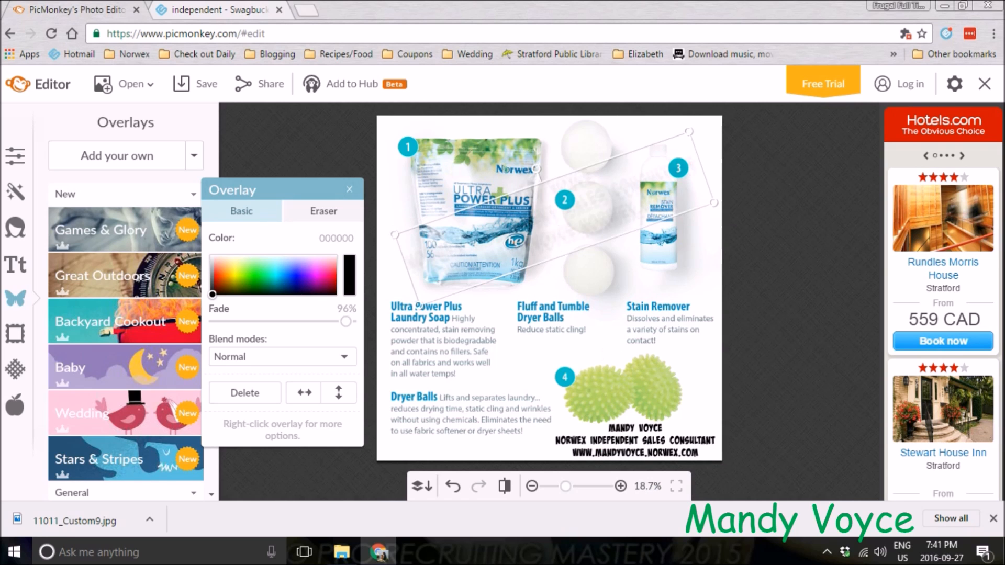
pyautogui.moveTo(555, 223); pyautogui.dragTo(534, 344)
pyautogui.click(815, 346)
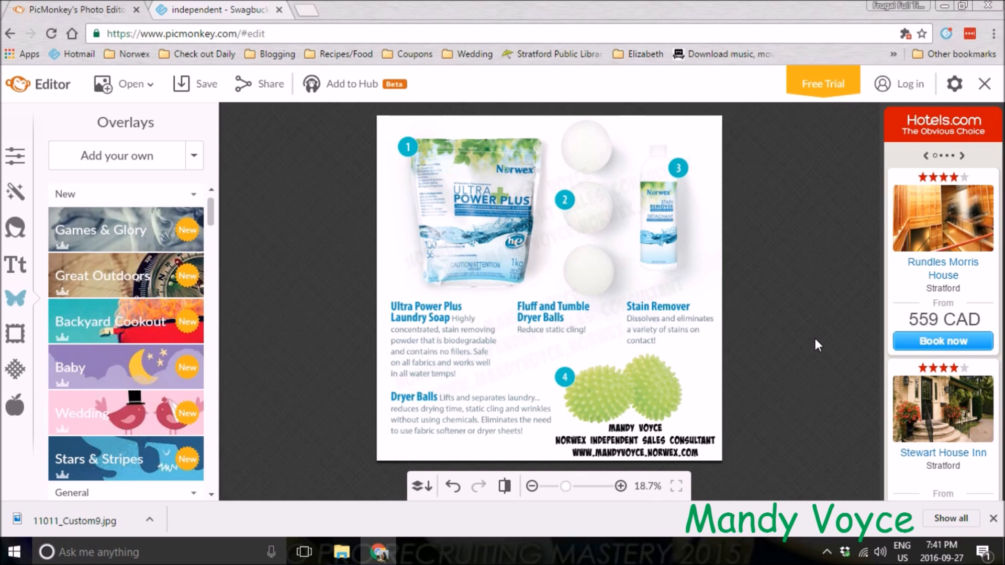